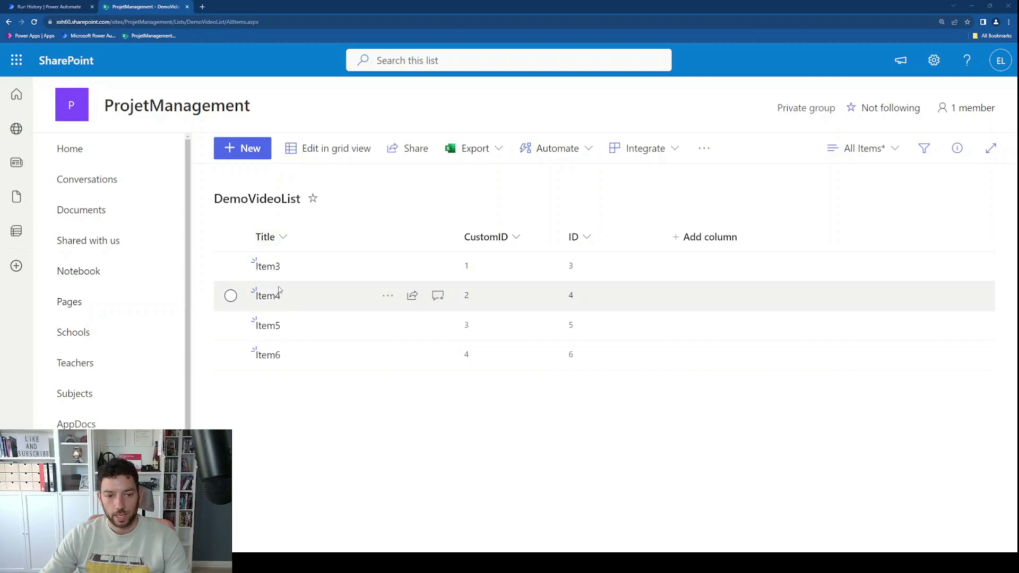
Step: Review the CustomID column's settings, including its additional options, and leave them without saving
click(519, 237)
mouse_move(546, 364)
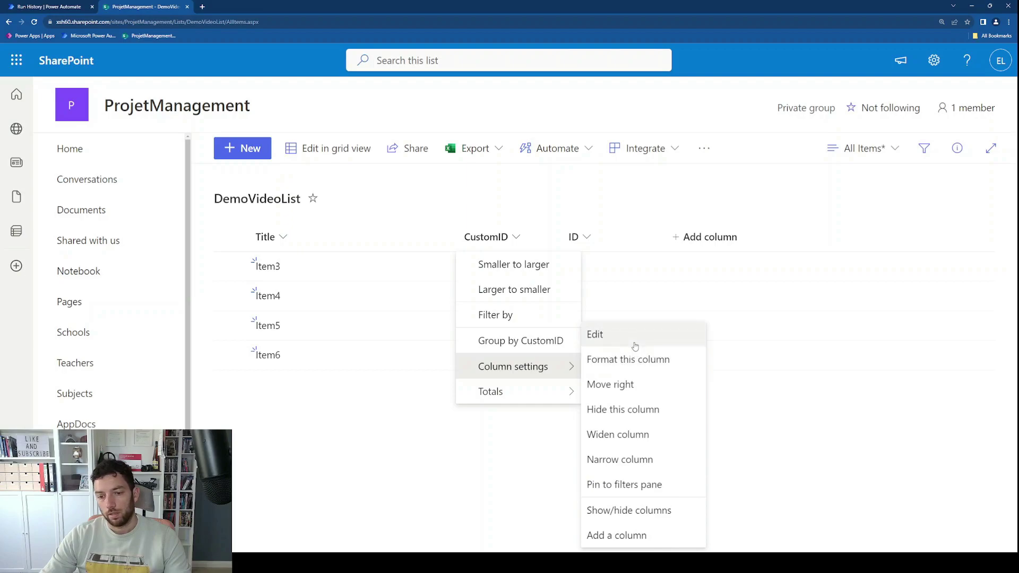
click(591, 334)
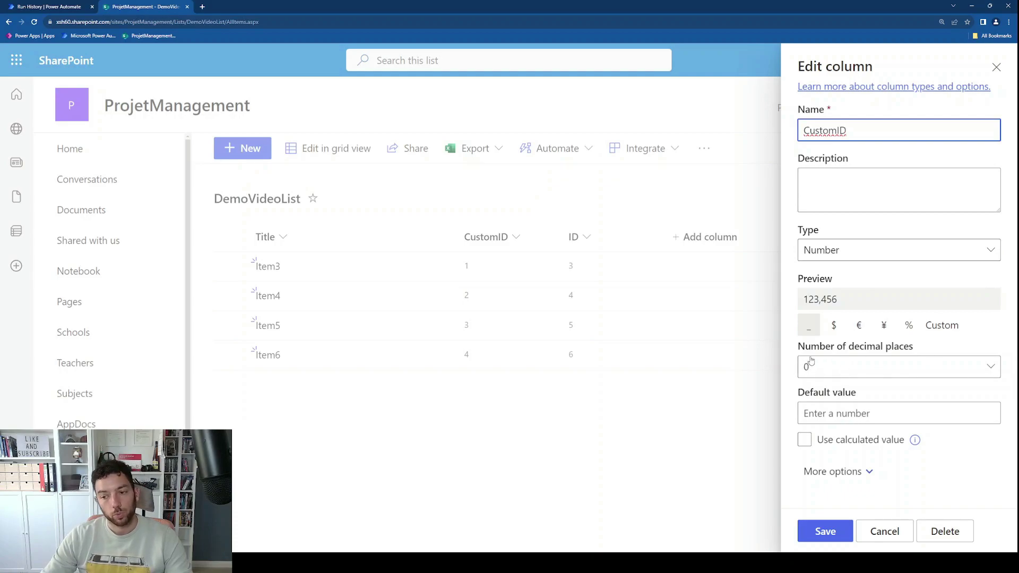
click(867, 471)
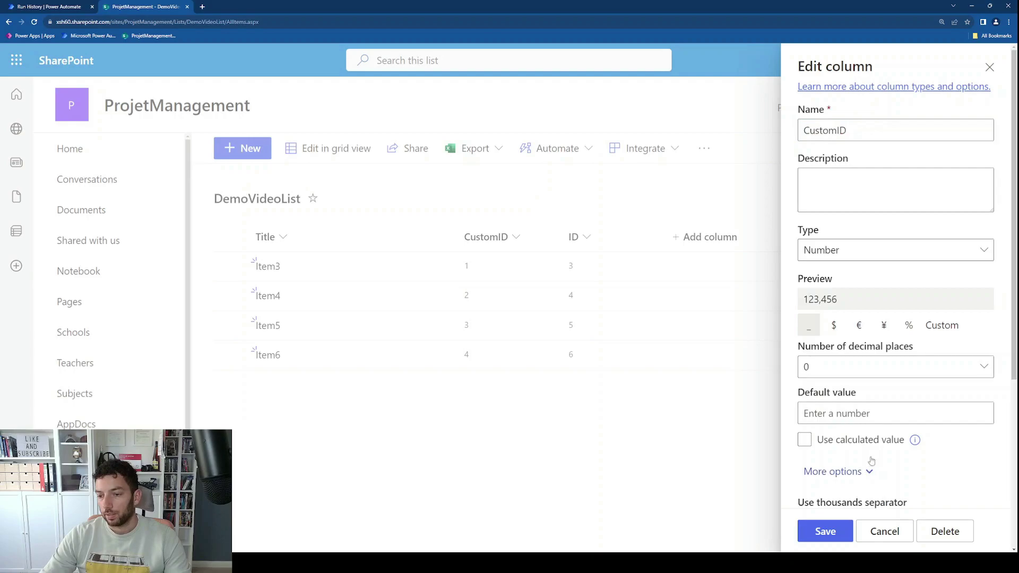
scroll(876, 446, down, 5)
scroll(885, 424, up, 5)
scroll(885, 424, down, 3)
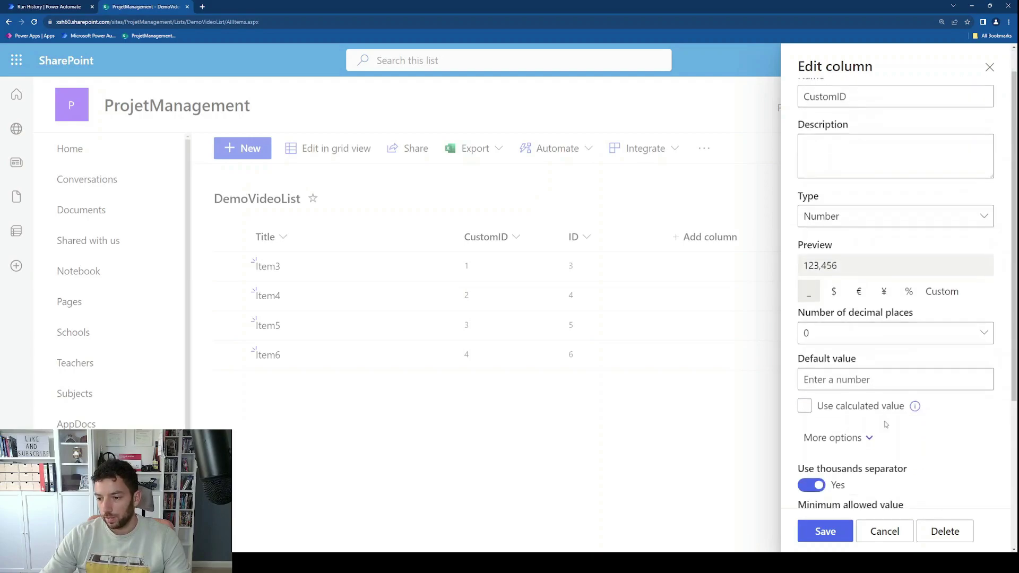
scroll(853, 300, up, 3)
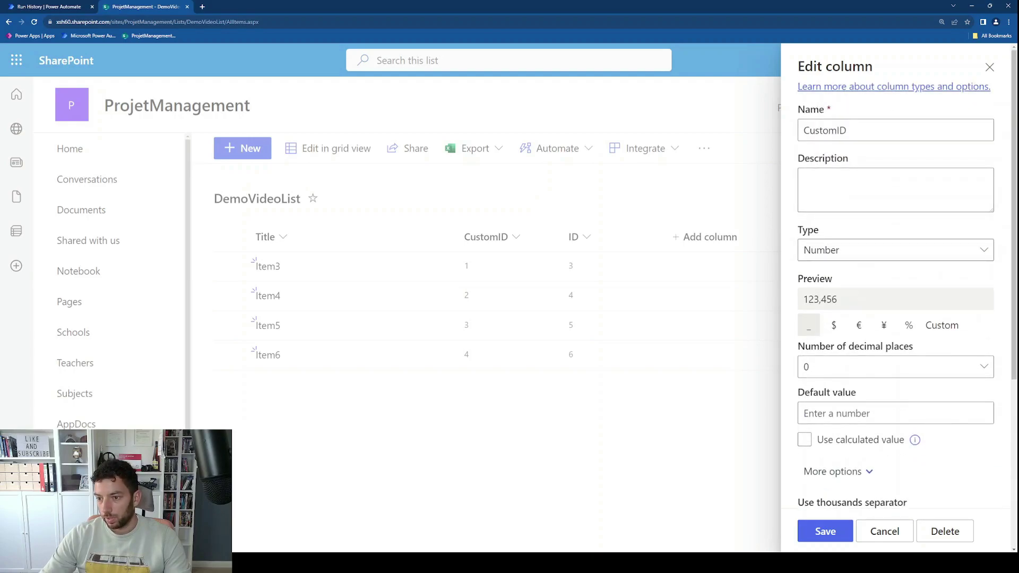
click(884, 531)
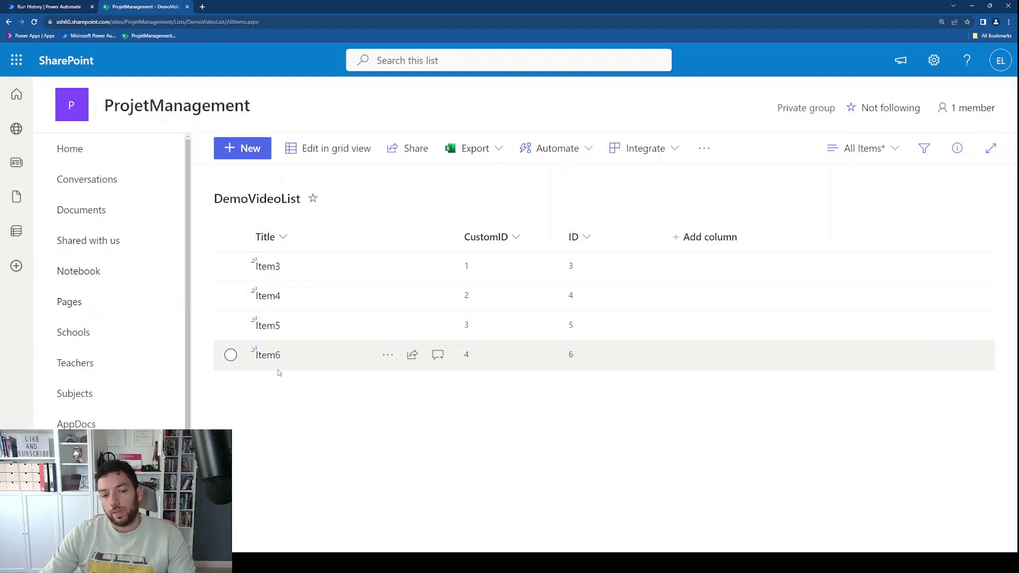
Step: Add a new item titled Item7 to DemoVideoList in grid view, then return to the standard list view
click(313, 154)
click(290, 397)
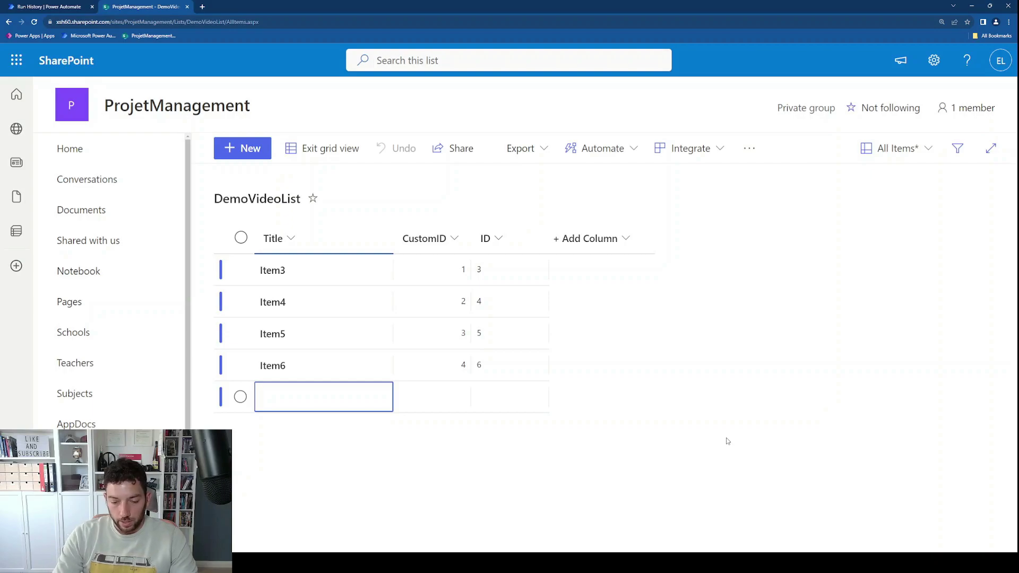
click(460, 395)
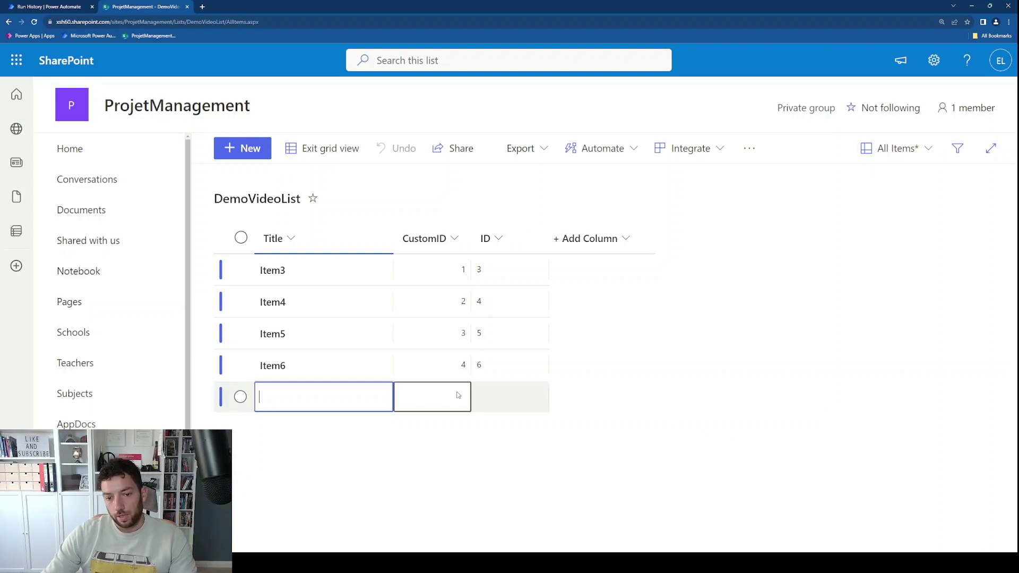
click(341, 404)
text(Item)
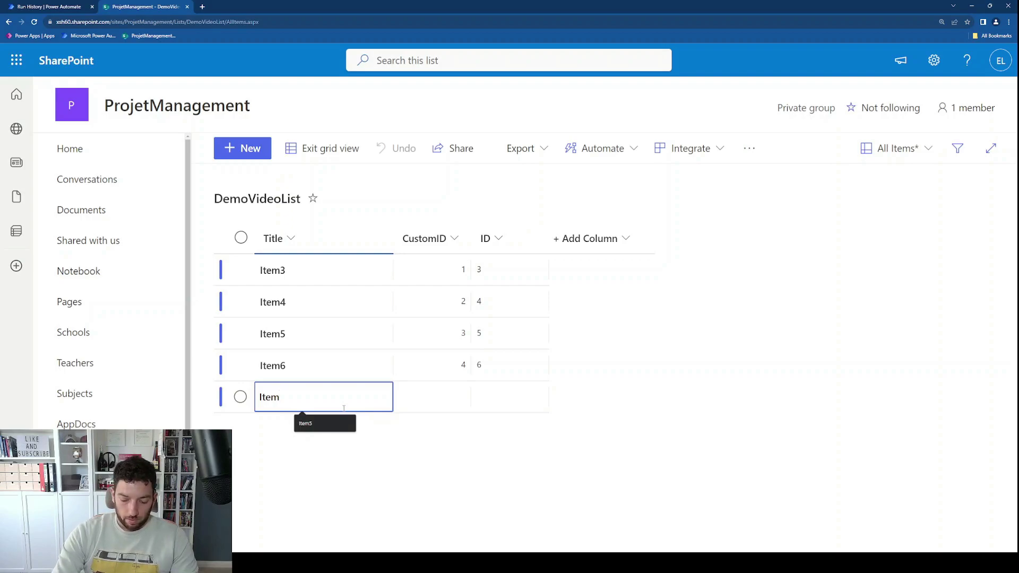
text(7)
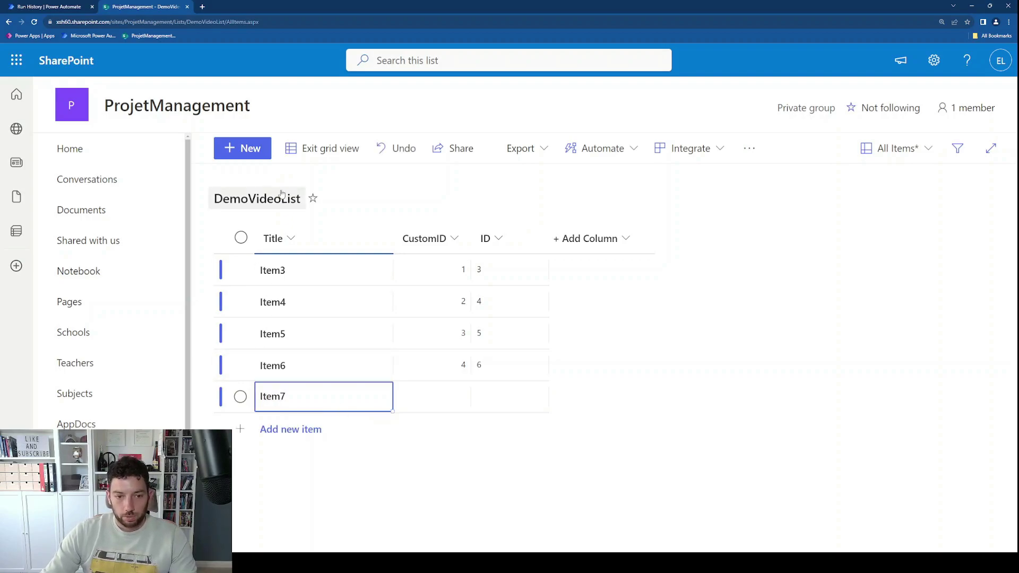
click(333, 149)
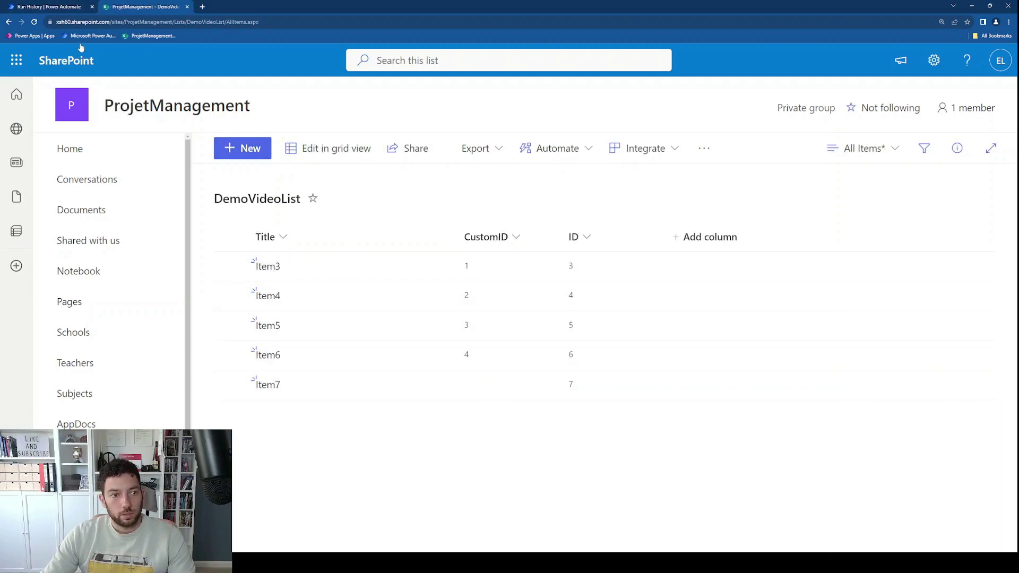
Step: Reload the list and check the WhenCreated flow's run history in Power Automate before returning to the SharePoint list
click(33, 22)
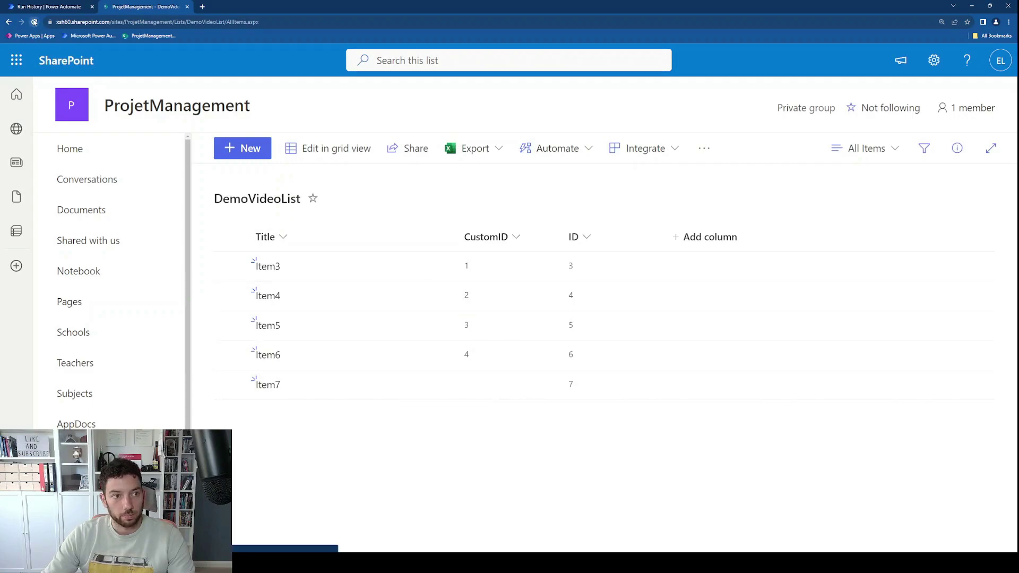
click(48, 6)
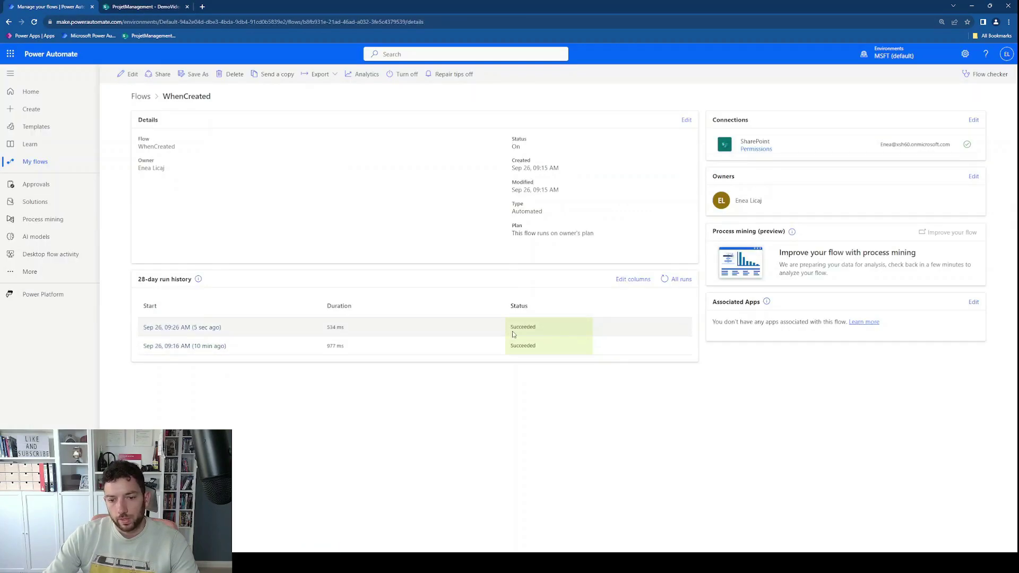
click(158, 6)
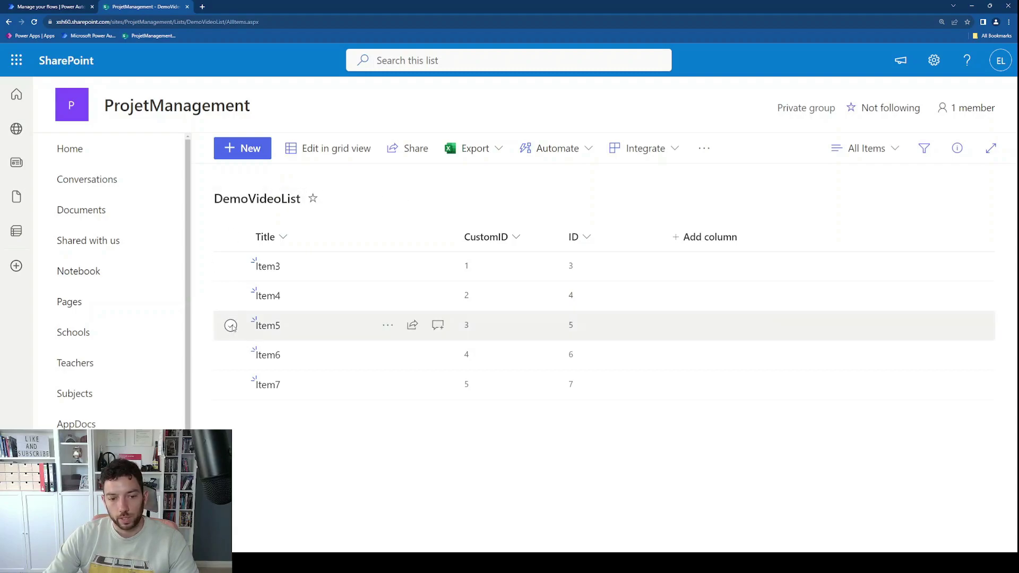
Step: Delete Item5 from DemoVideoList and reload the list to check its CustomID numbering
click(231, 326)
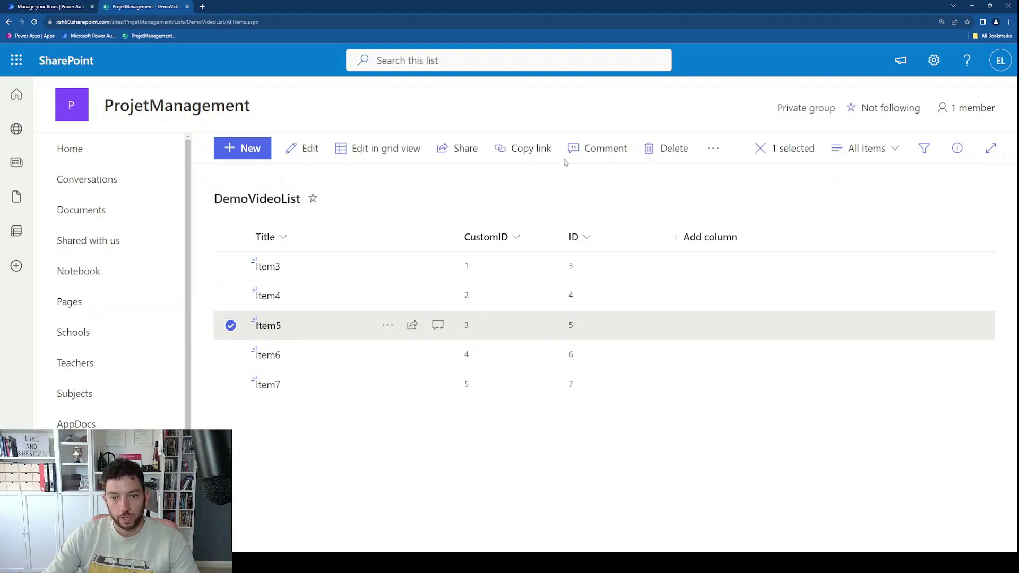
click(673, 149)
click(553, 355)
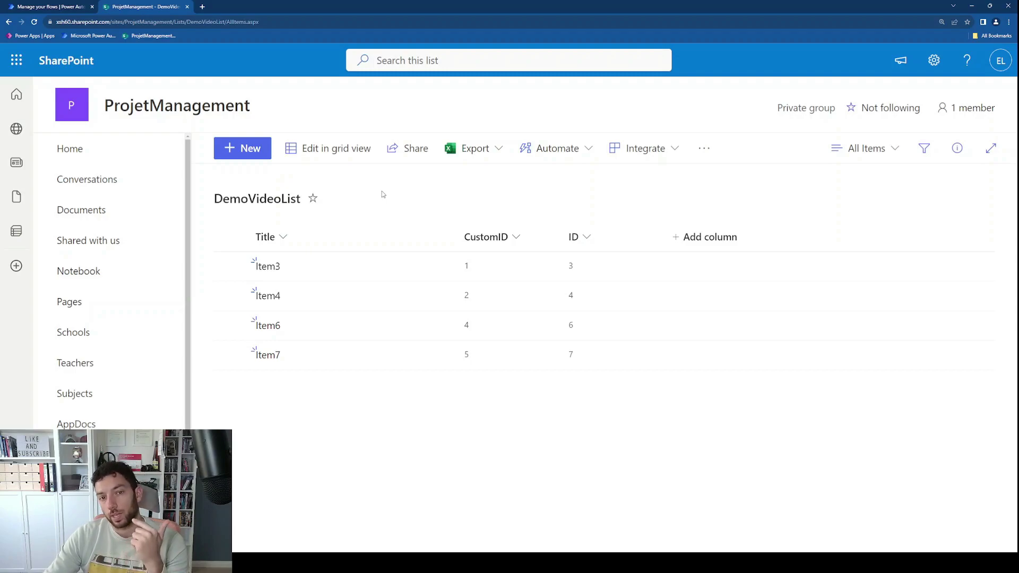
click(34, 22)
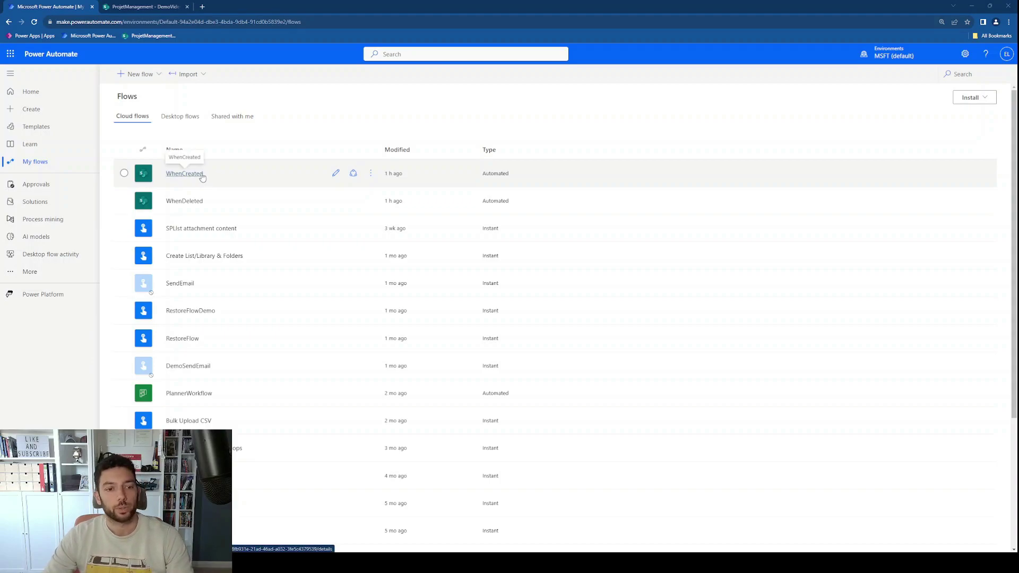
Step: Open the WhenDeleted flow for editing and examine the site and list set in its deletion trigger
click(184, 202)
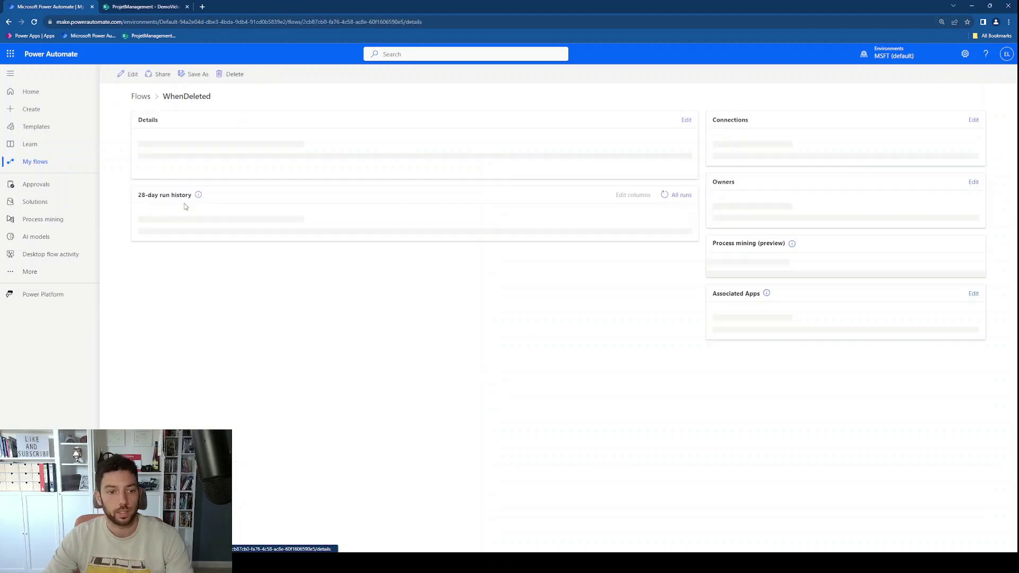
click(128, 74)
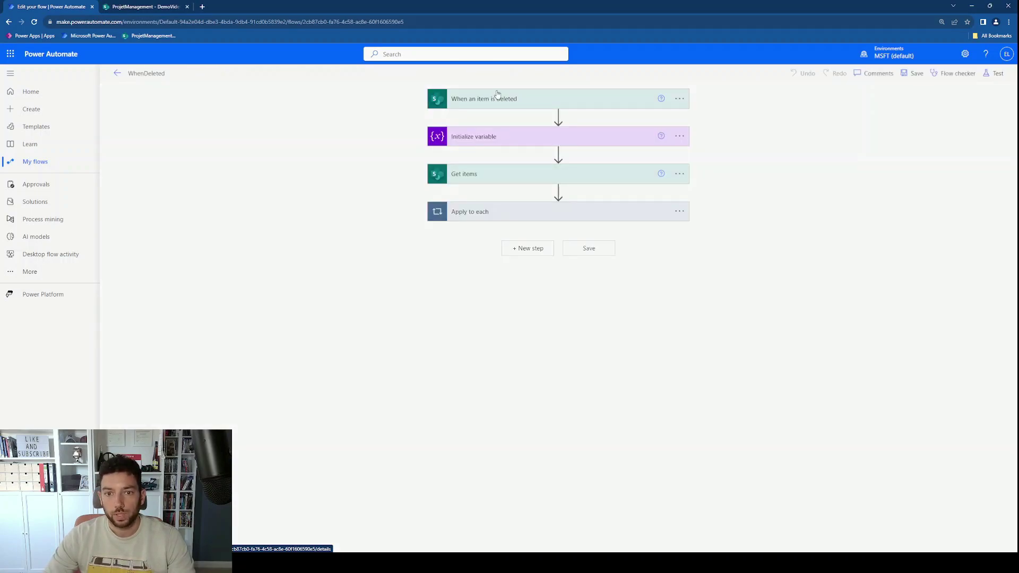
click(497, 97)
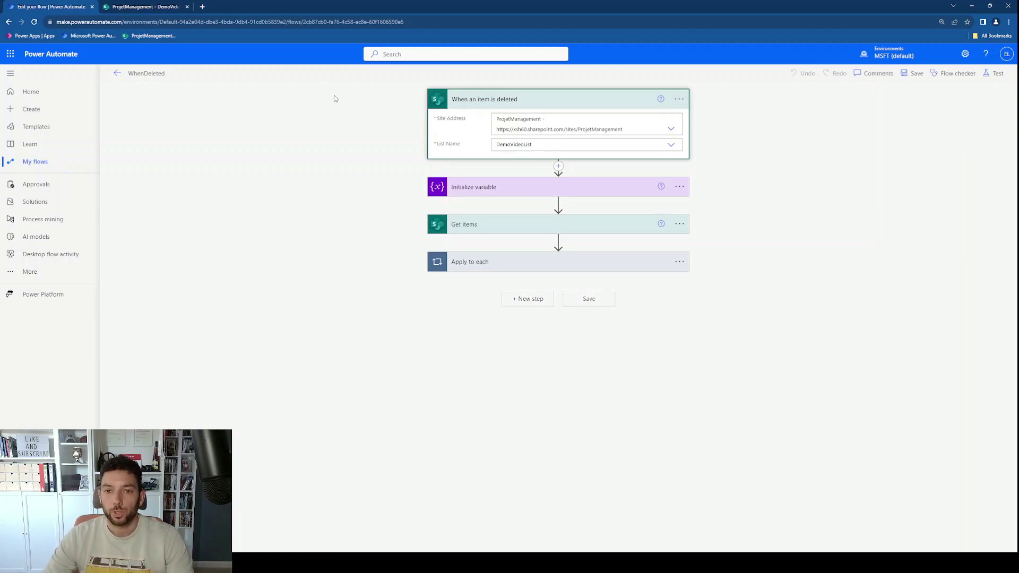
key(ctrl+plus)
key(ctrl+plus)
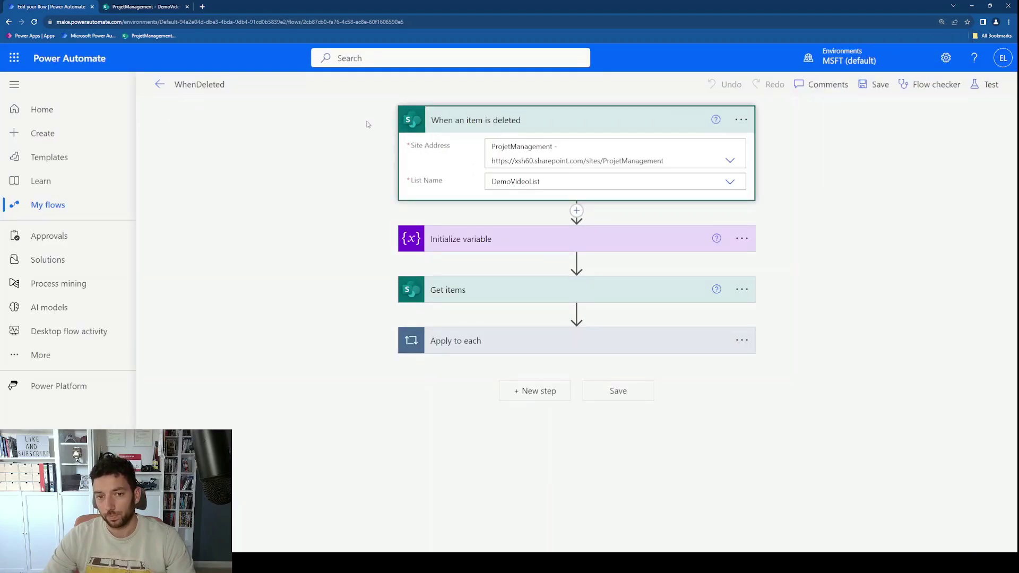
Step: Expand the Initialize variable action and examine the variable's name, type and initial value
click(484, 239)
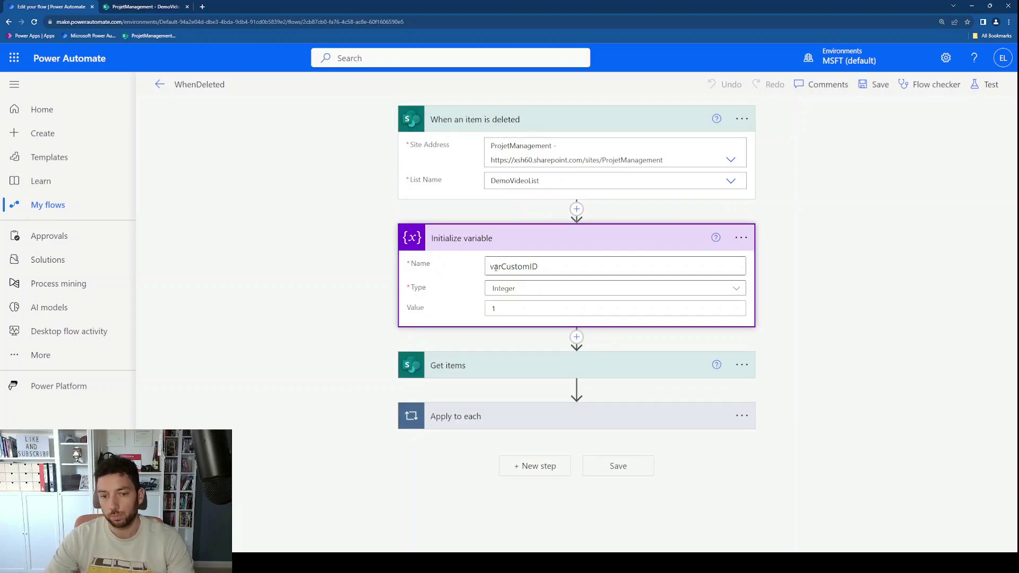
drag(489, 268, 539, 270)
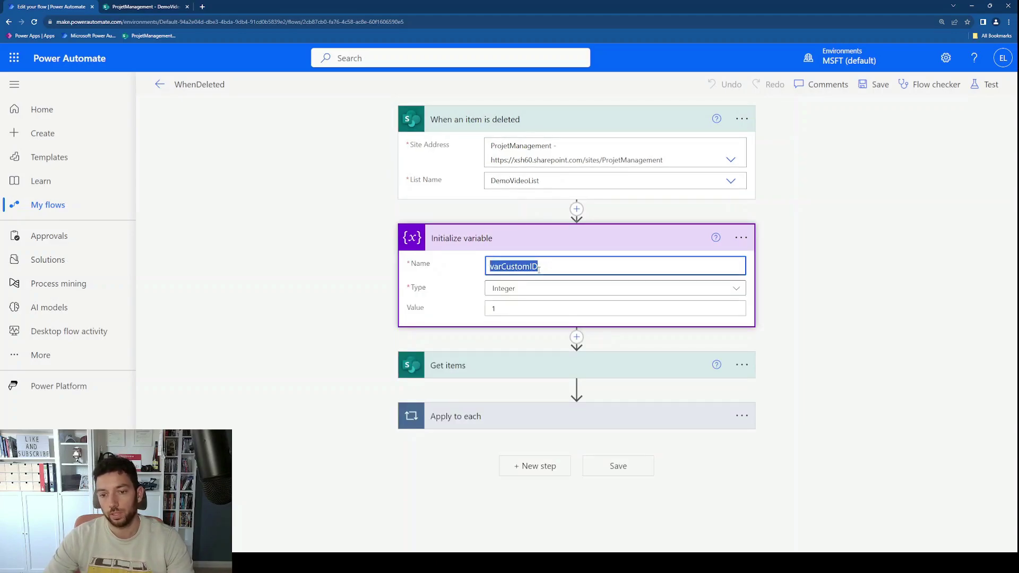
click(539, 269)
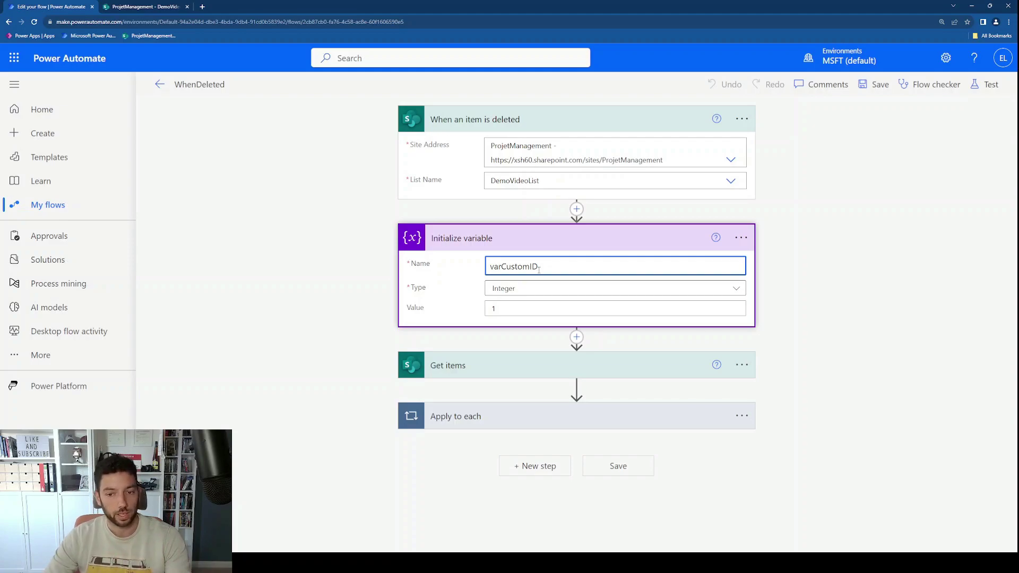
drag(538, 269, 491, 269)
click(600, 269)
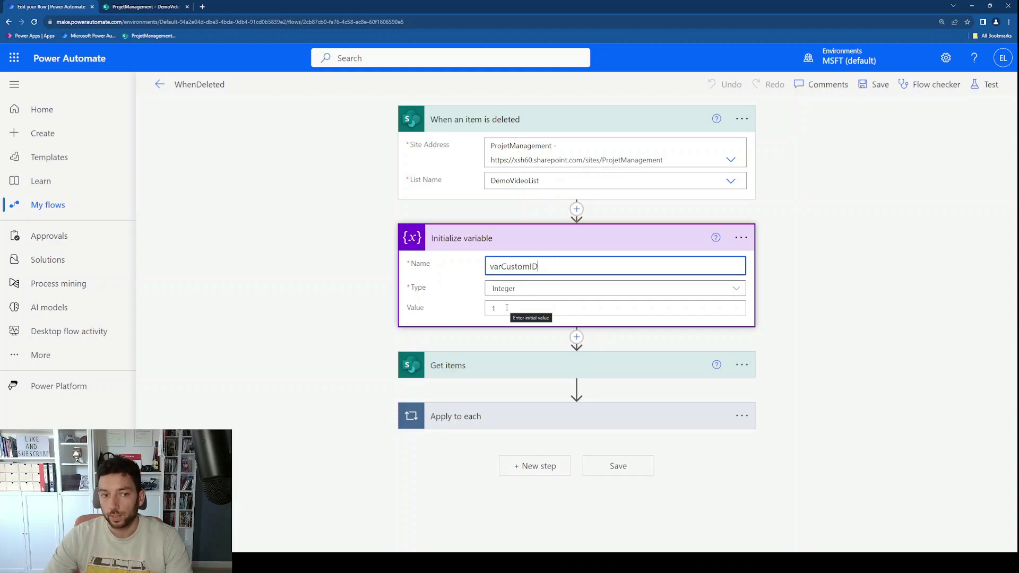
Step: Examine the Get items action with its advanced options, comparing the Order By entry with the CustomID column in the SharePoint list
click(540, 368)
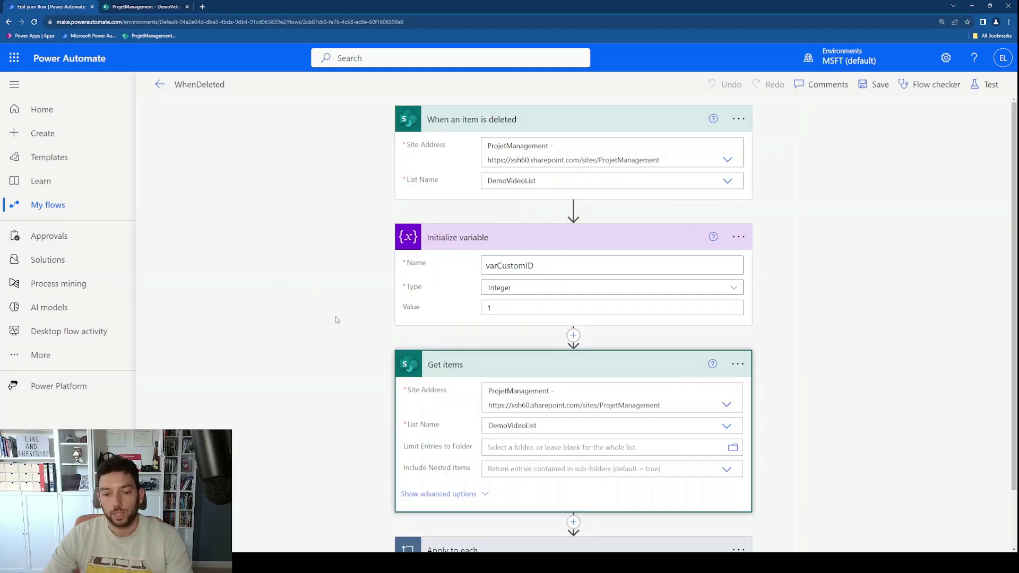
click(480, 493)
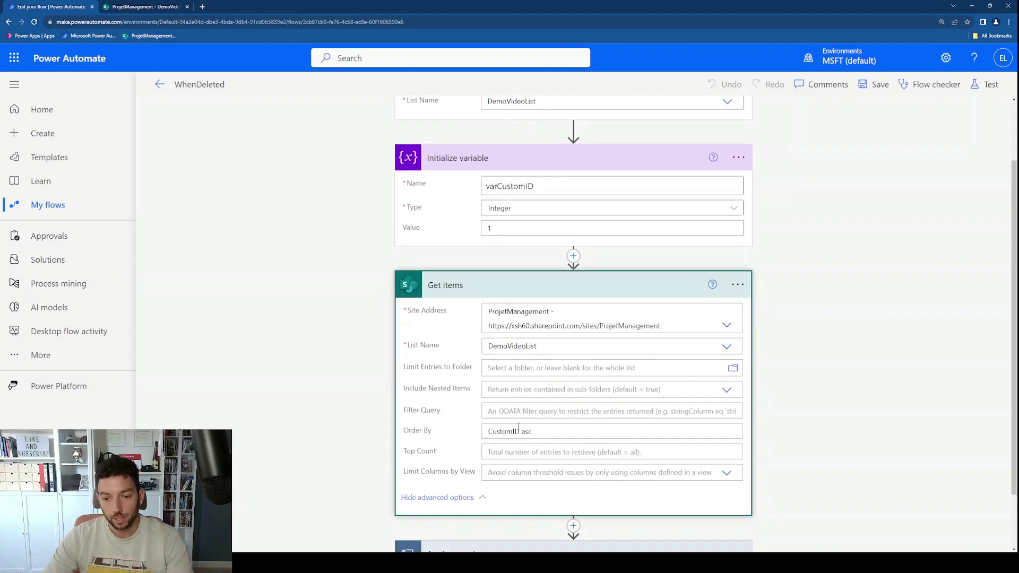
triple_click(537, 430)
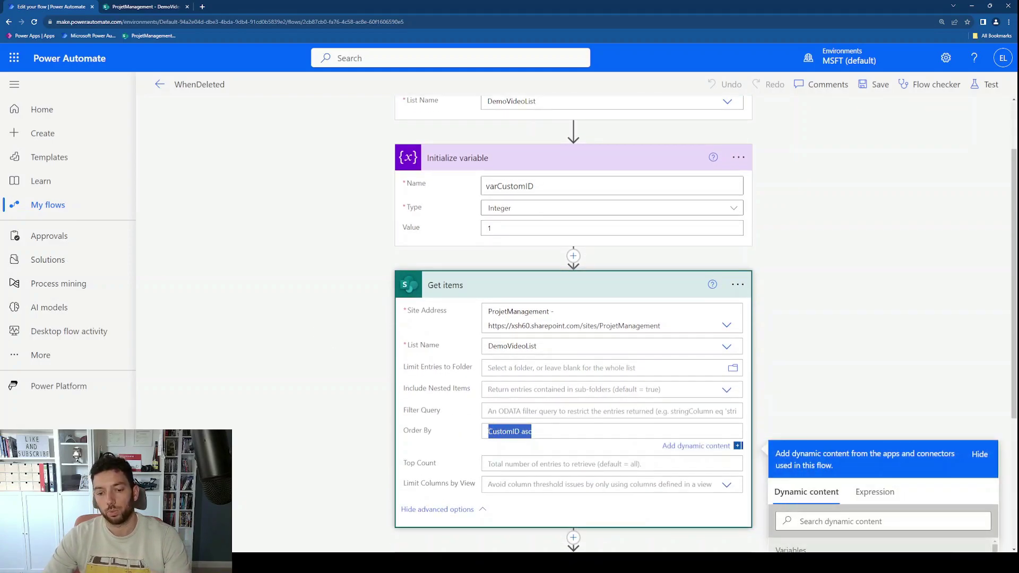
click(515, 431)
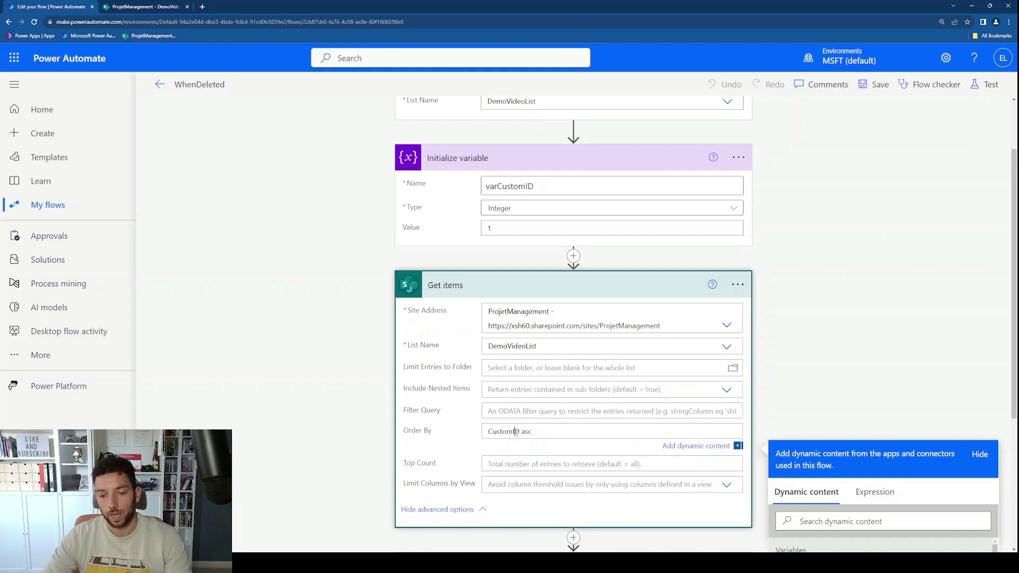
key(ctrl+Tab)
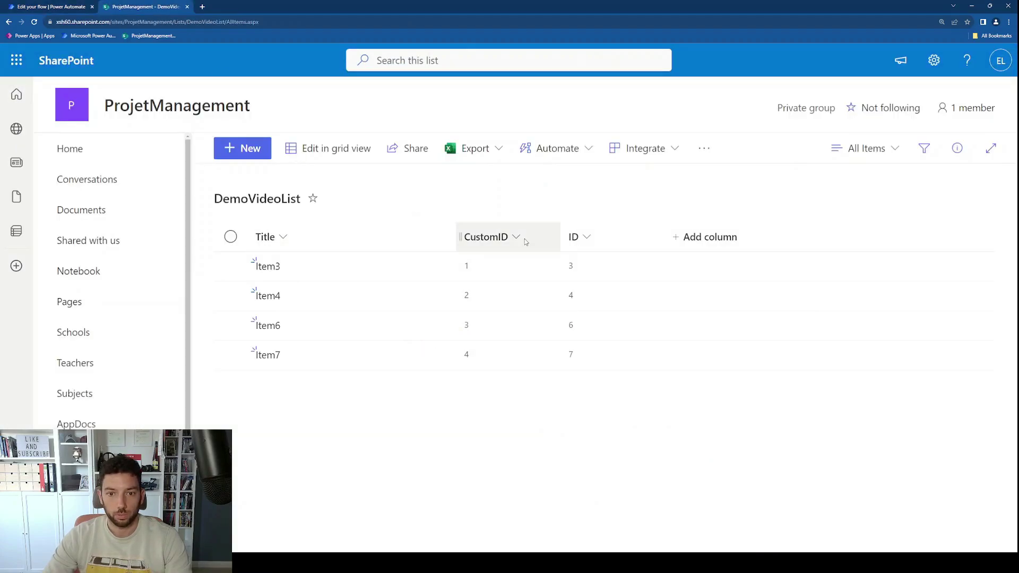
key(ctrl+shift+Tab)
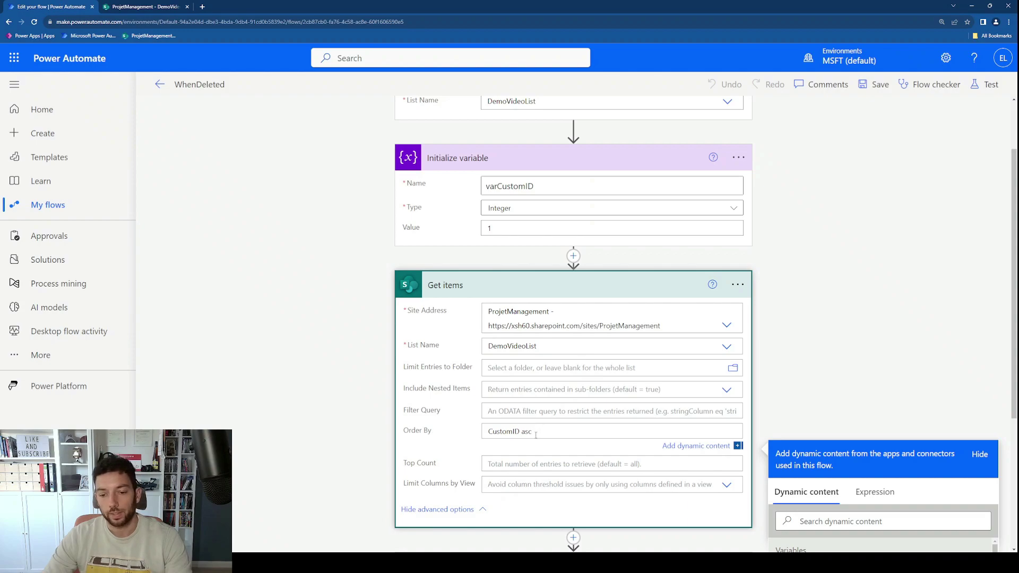
drag(533, 433, 521, 432)
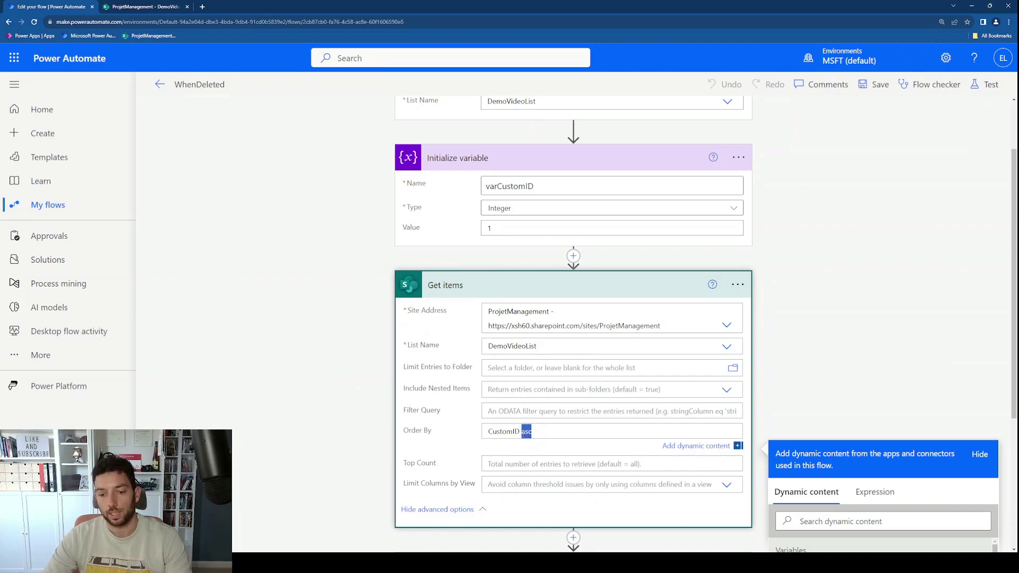
click(352, 305)
Step: Expand the Apply to each loop and its Update item action to examine the Id, Title and CustomID mappings
scroll(351, 305, down, 1)
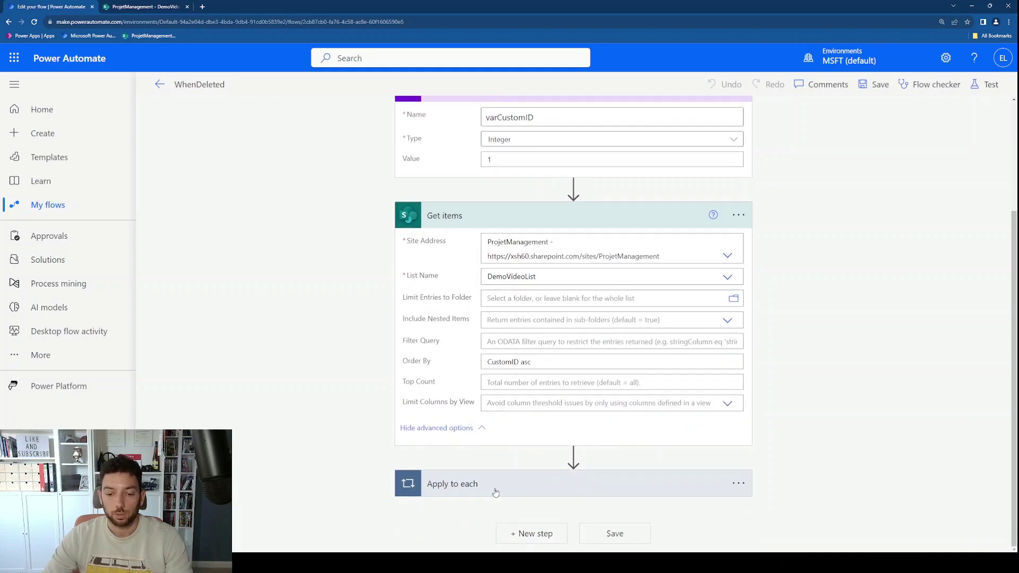
scroll(269, 401, down, 2)
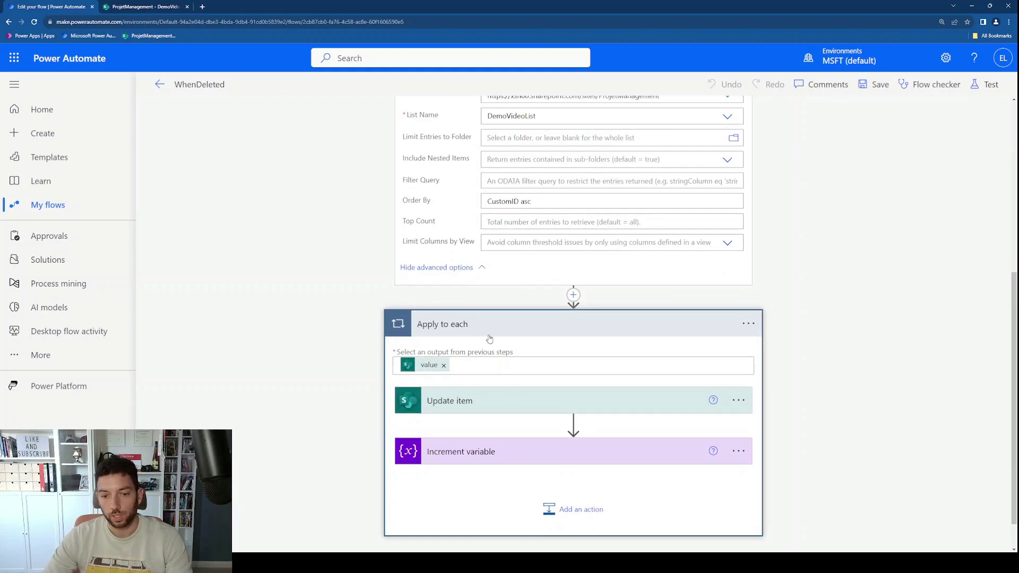
click(433, 397)
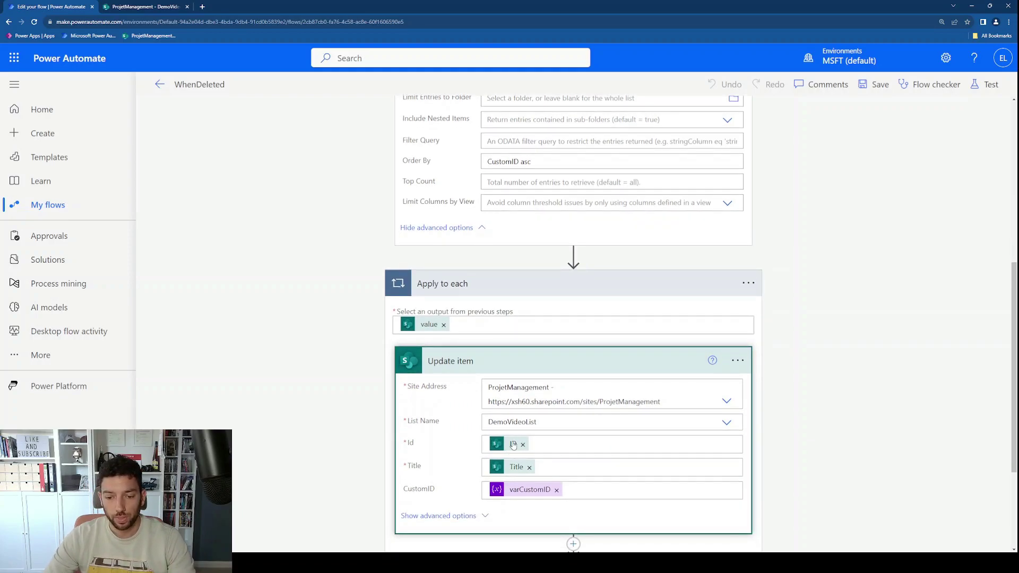
Step: Examine the Update item action's Id, Title and CustomID mappings against the Get items settings and the varCustomID variable
mouse_move(513, 444)
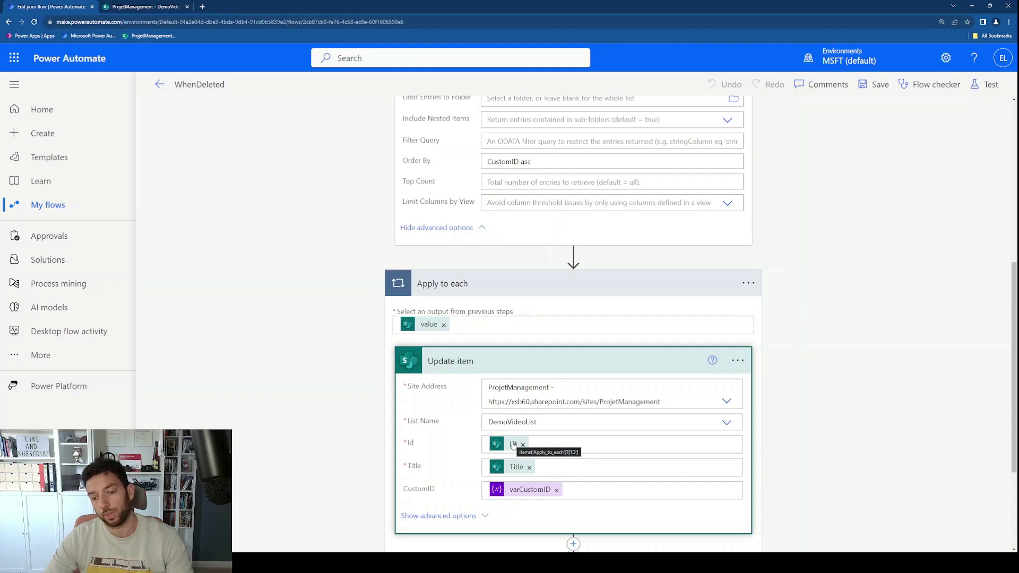
scroll(506, 447, up, 7)
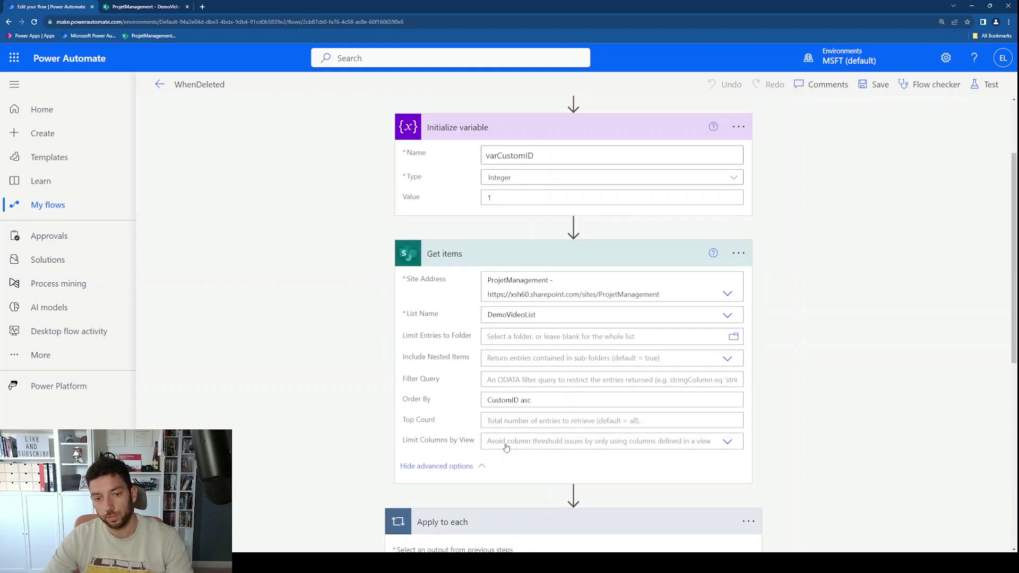
scroll(493, 374, down, 3)
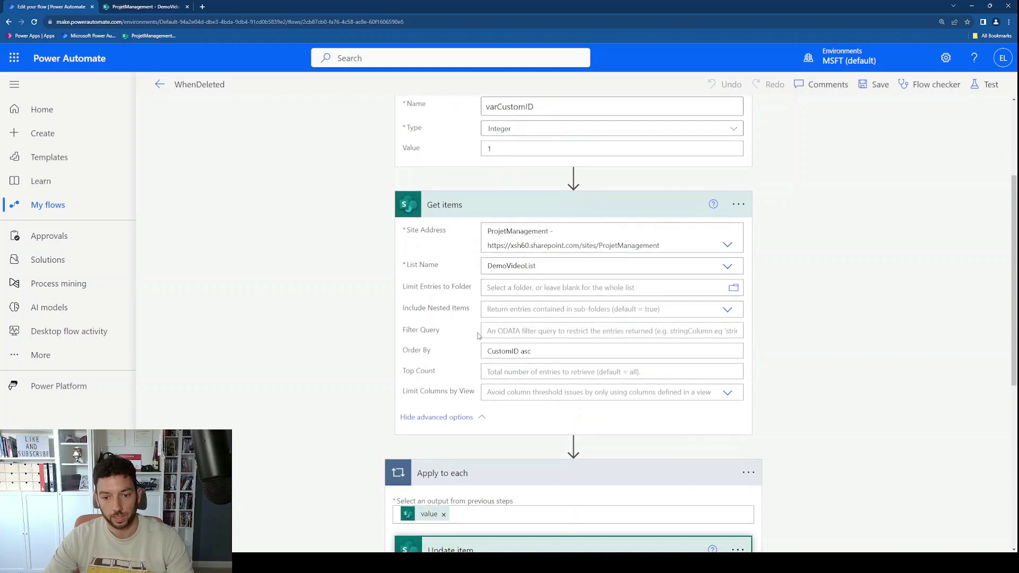
scroll(460, 158, up, 3)
scroll(459, 158, down, 7)
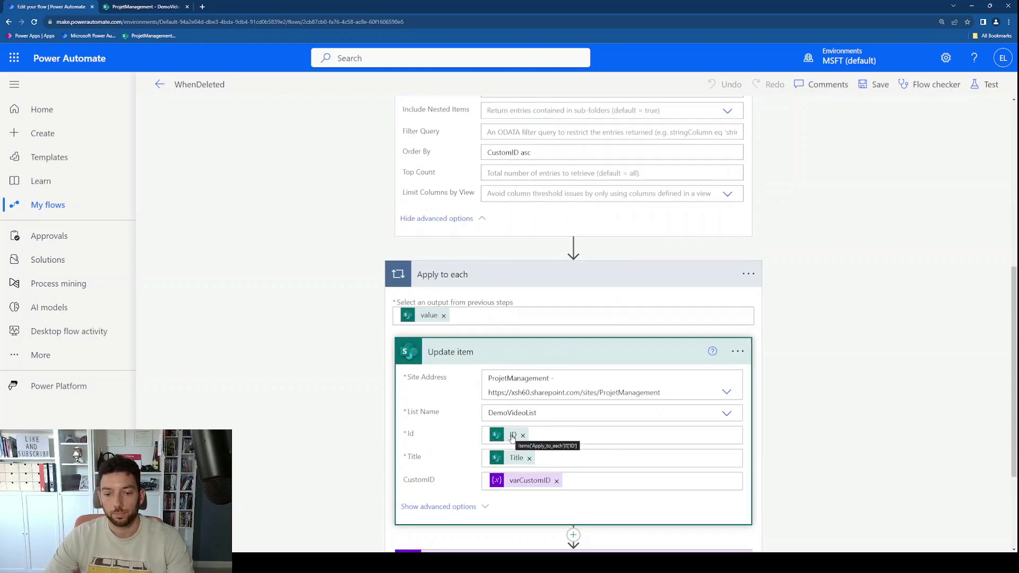
scroll(515, 372, up, 4)
scroll(519, 250, down, 7)
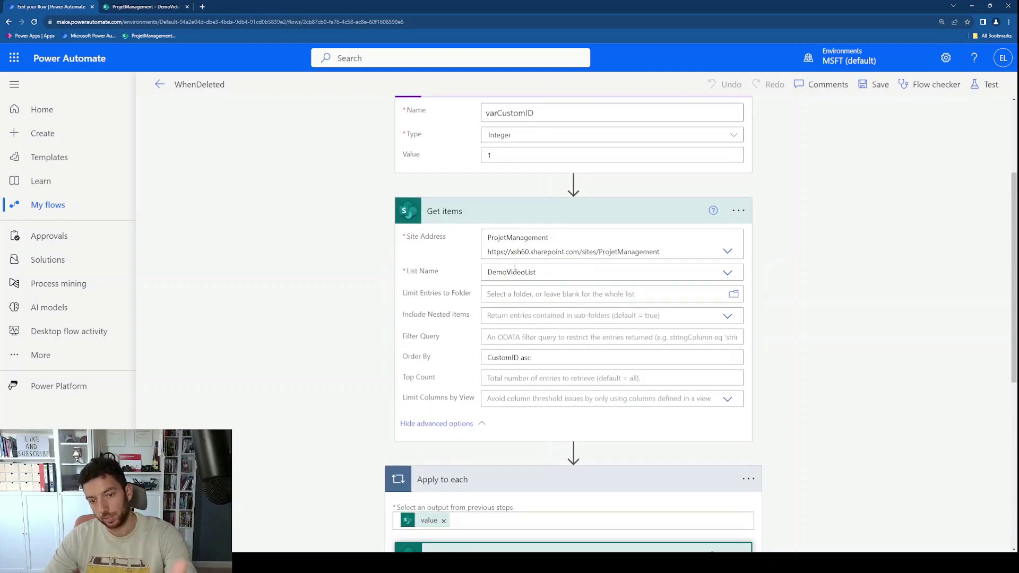
scroll(515, 266, down, 1)
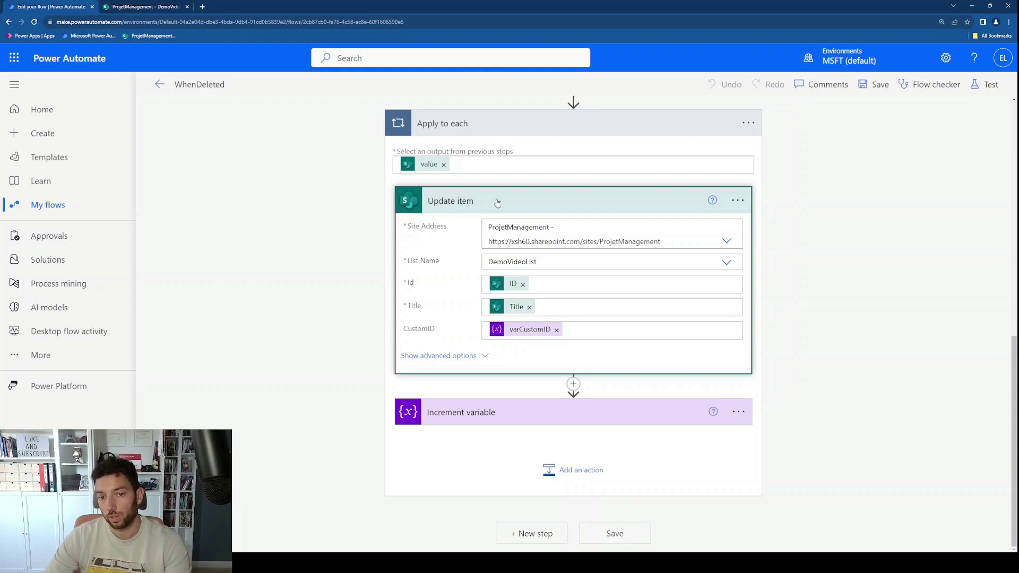
scroll(544, 301, up, 5)
scroll(544, 301, up, 2)
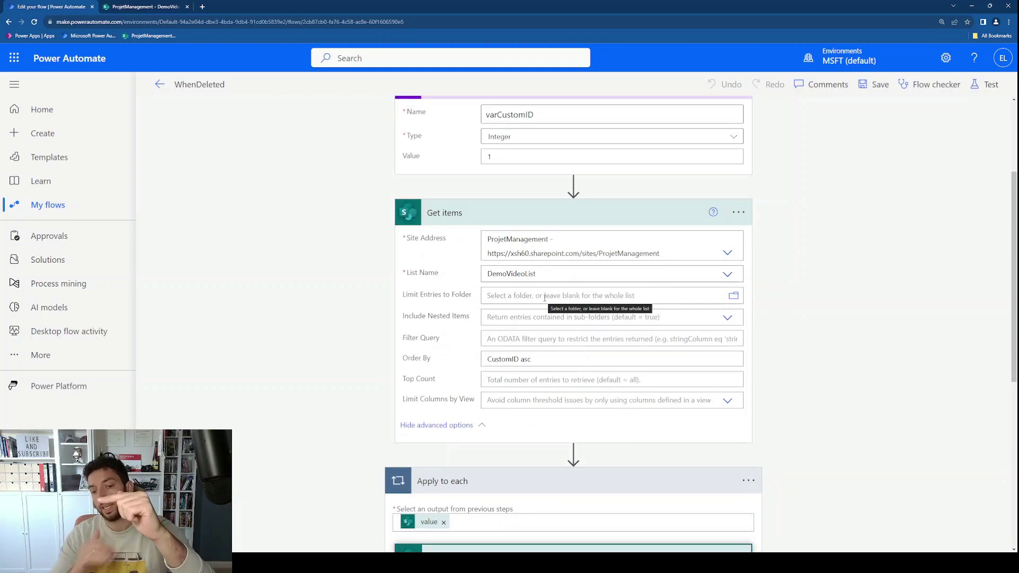
scroll(548, 298, down, 4)
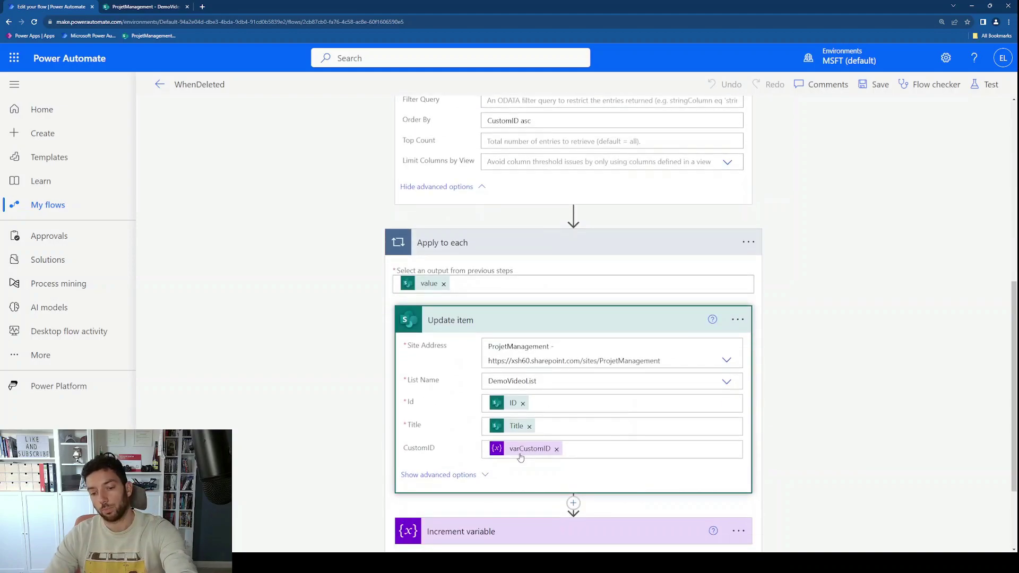
Step: Expand the Increment variable action in the loop and examine its variable name and increment value alongside the CustomID mapping
scroll(521, 455, up, 4)
double_click(495, 155)
scroll(516, 234, down, 6)
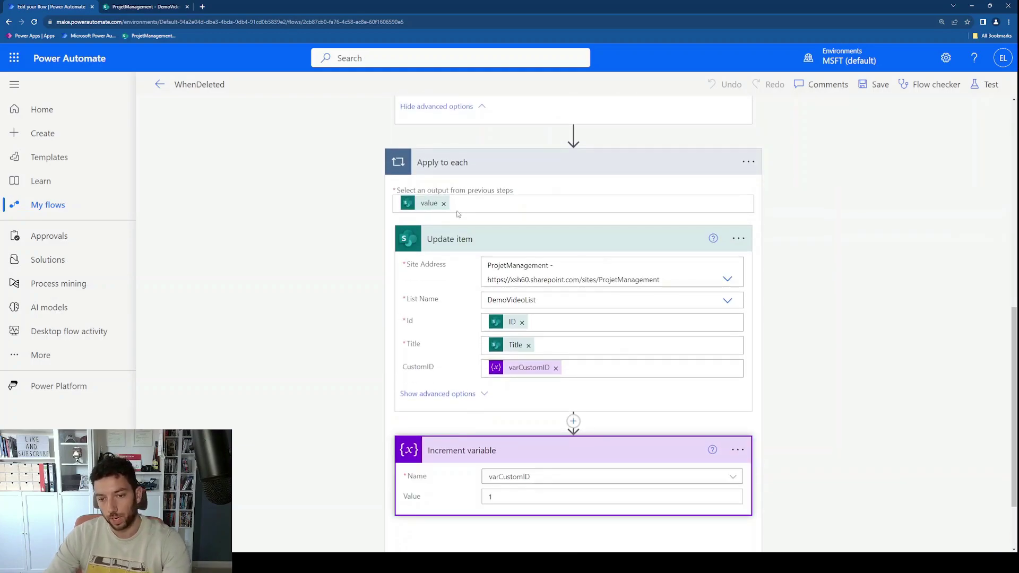
scroll(522, 444, down, 2)
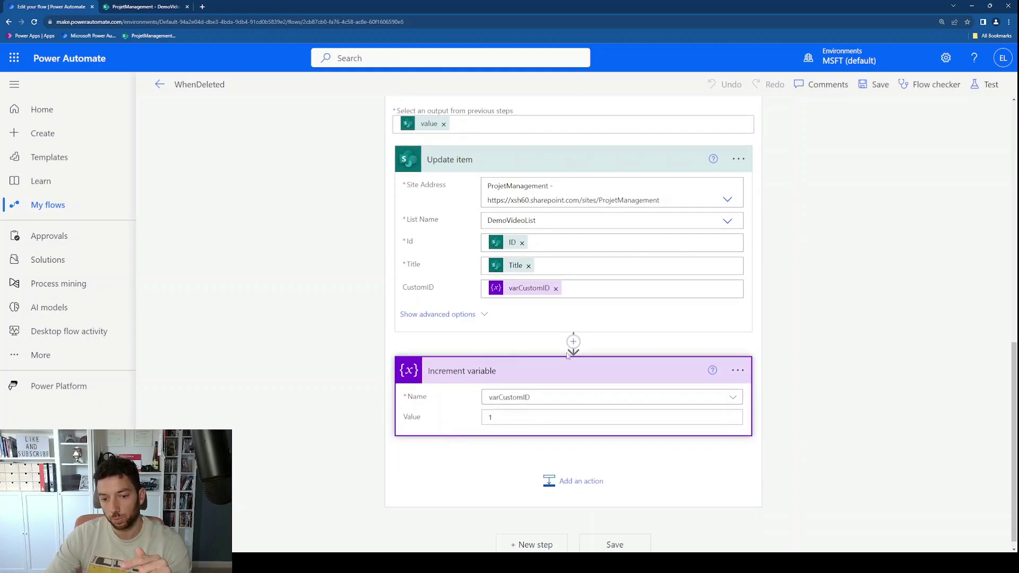
double_click(490, 417)
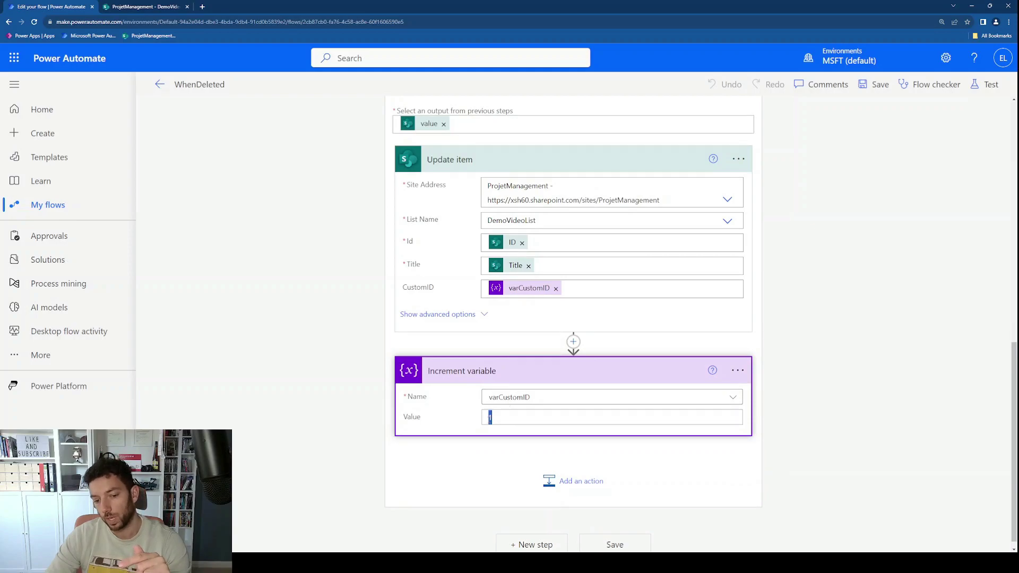
scroll(425, 277, up, 2)
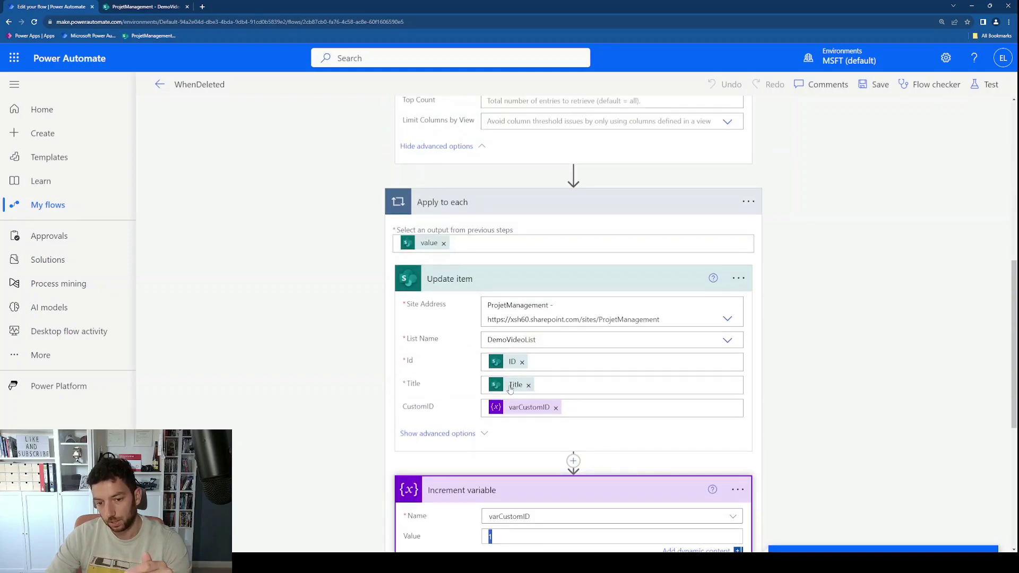
scroll(531, 410, down, 1)
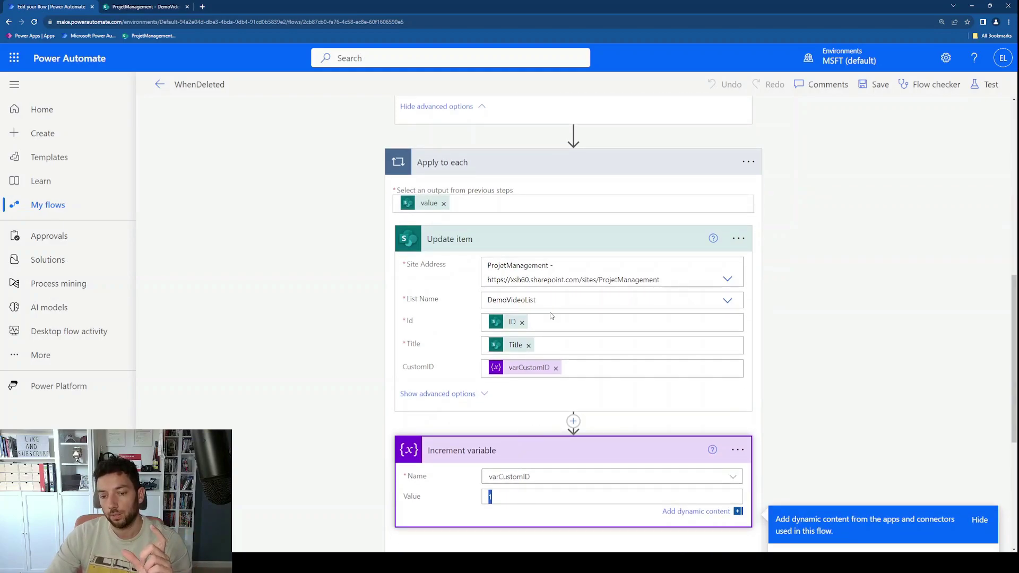
Step: Open the settings of the Get items action, examine the Pagination option and its Threshold, and close them without changes
scroll(552, 316, up, 6)
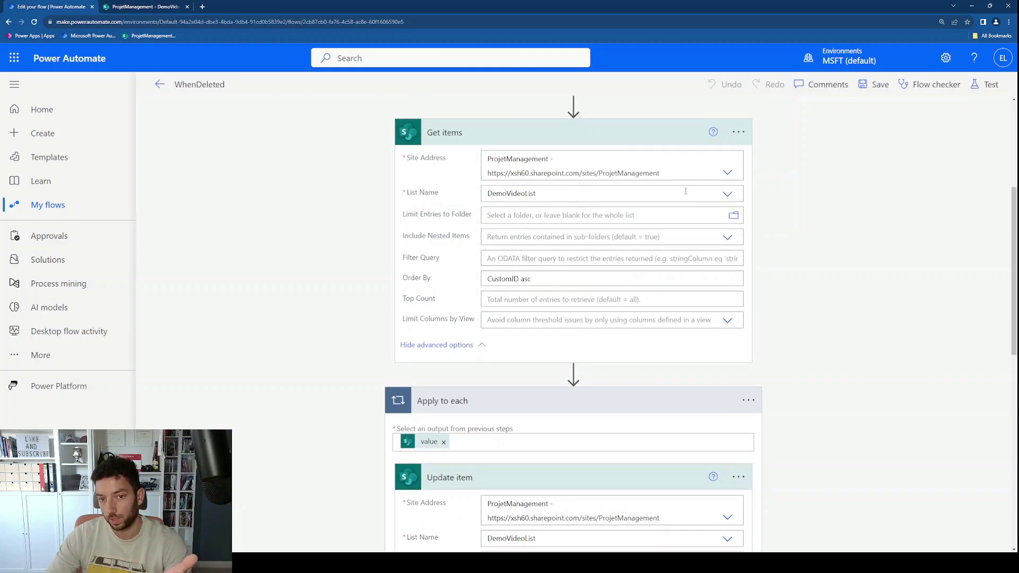
scroll(451, 303, down, 3)
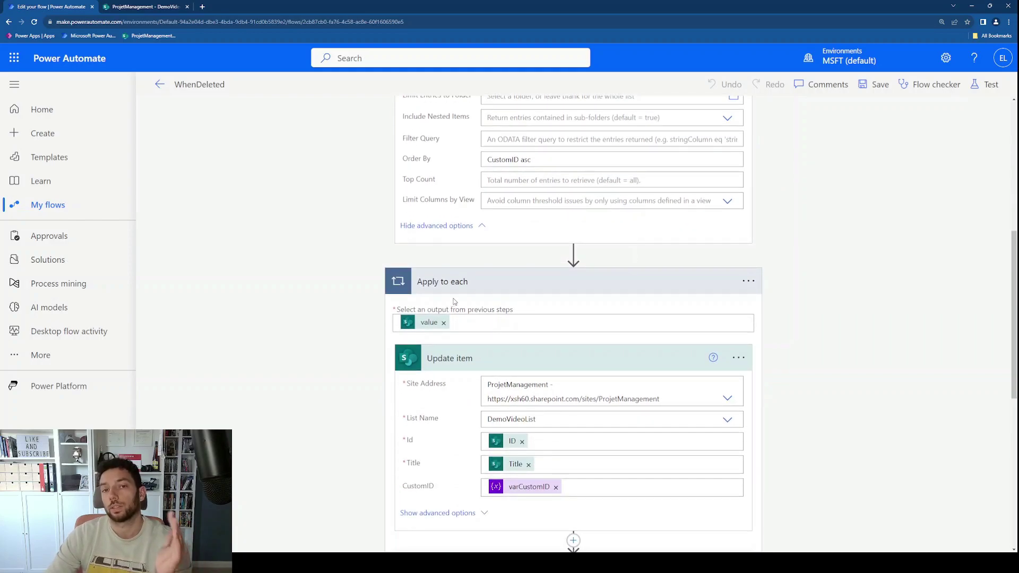
scroll(453, 301, up, 2)
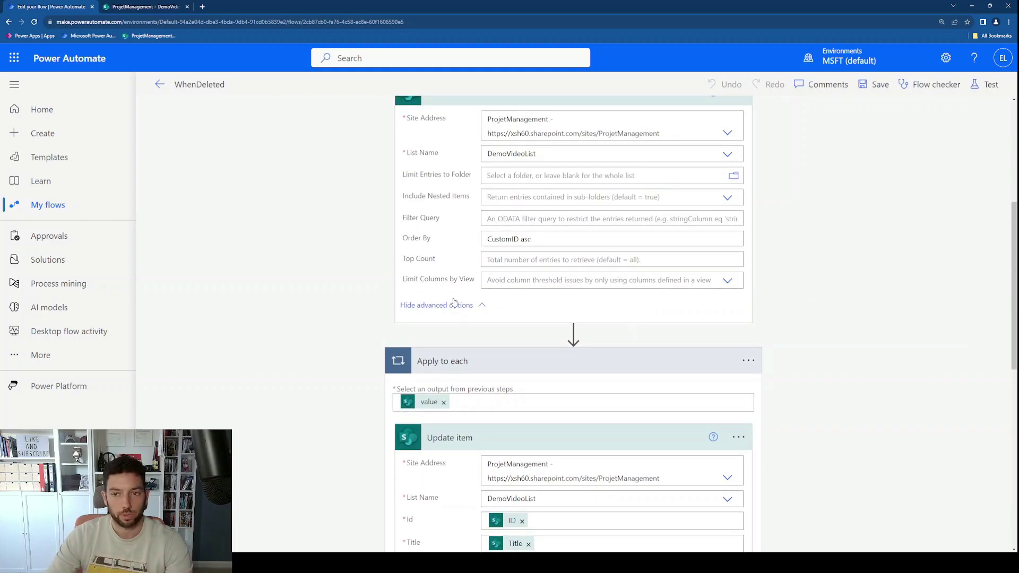
scroll(452, 300, up, 6)
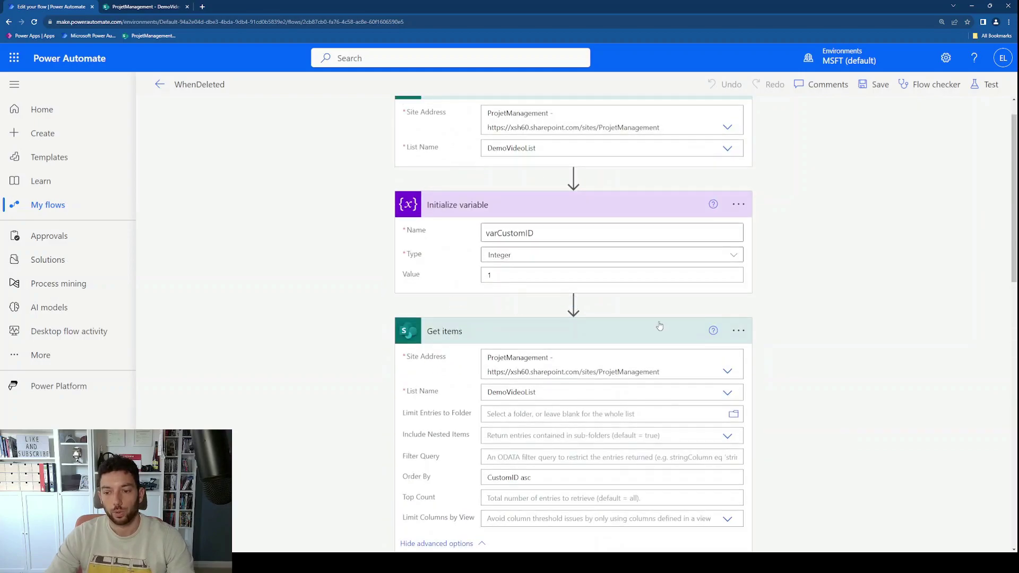
scroll(794, 309, down, 2)
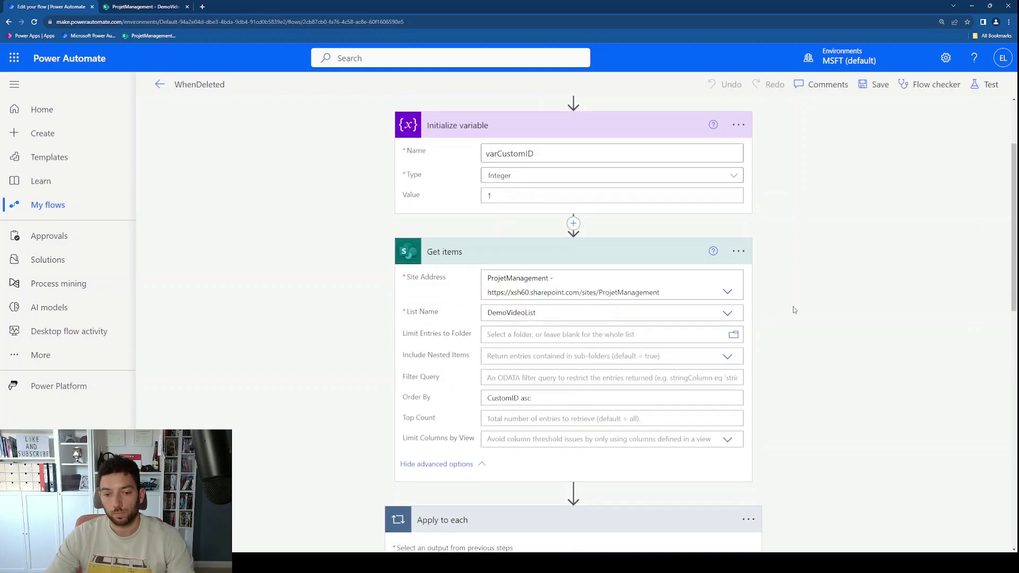
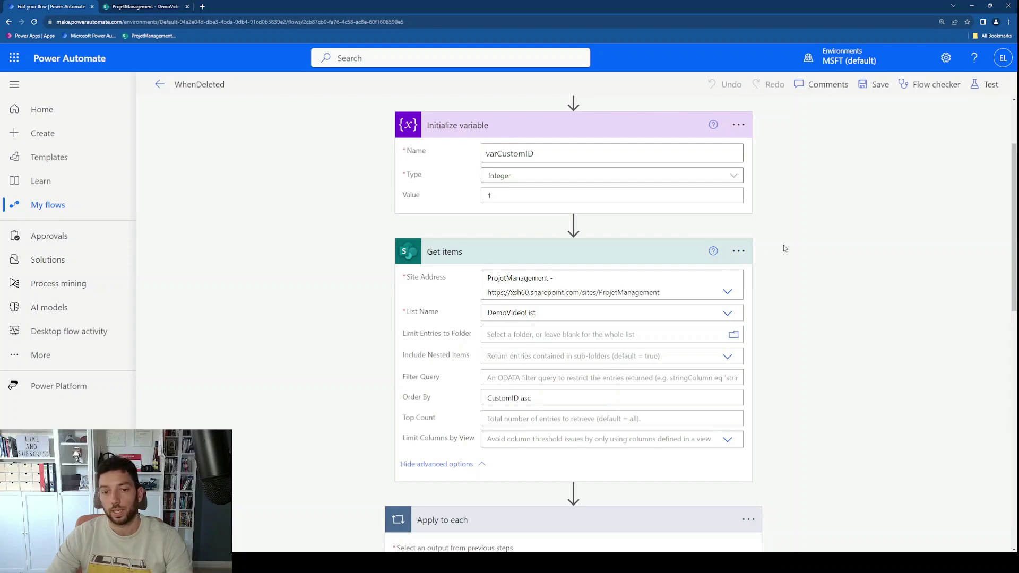
click(739, 251)
click(806, 359)
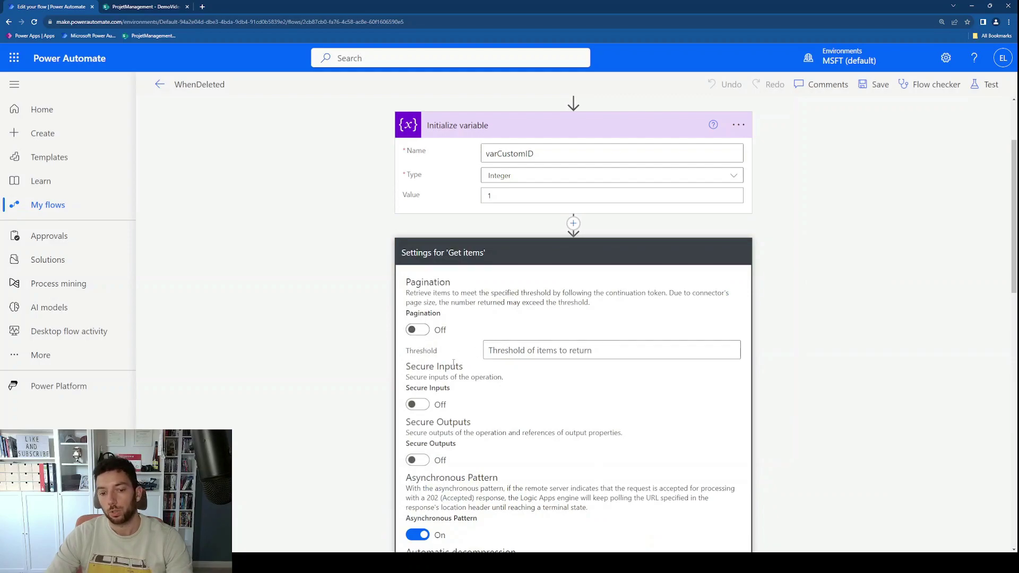
drag(443, 352, 410, 356)
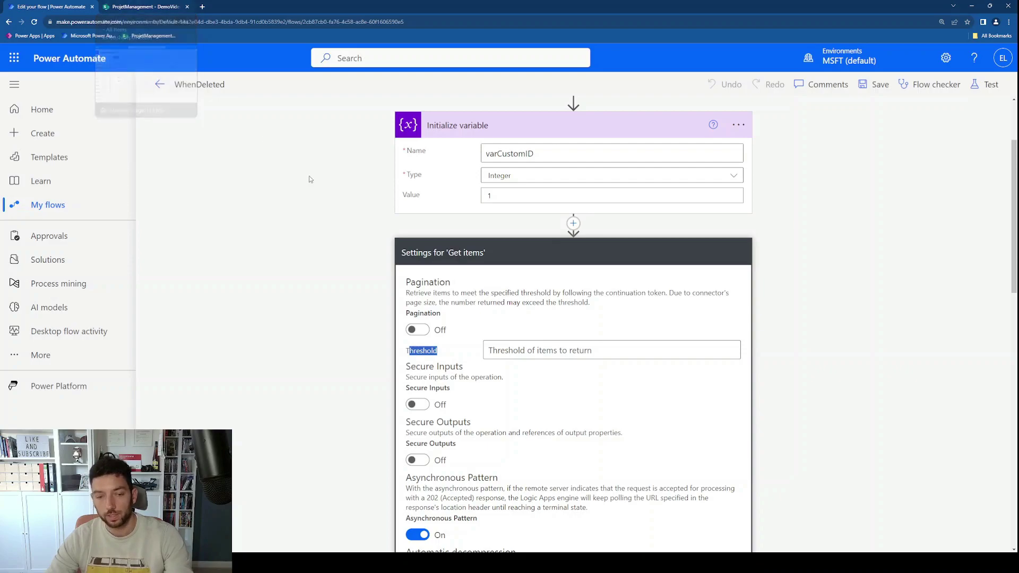
click(351, 260)
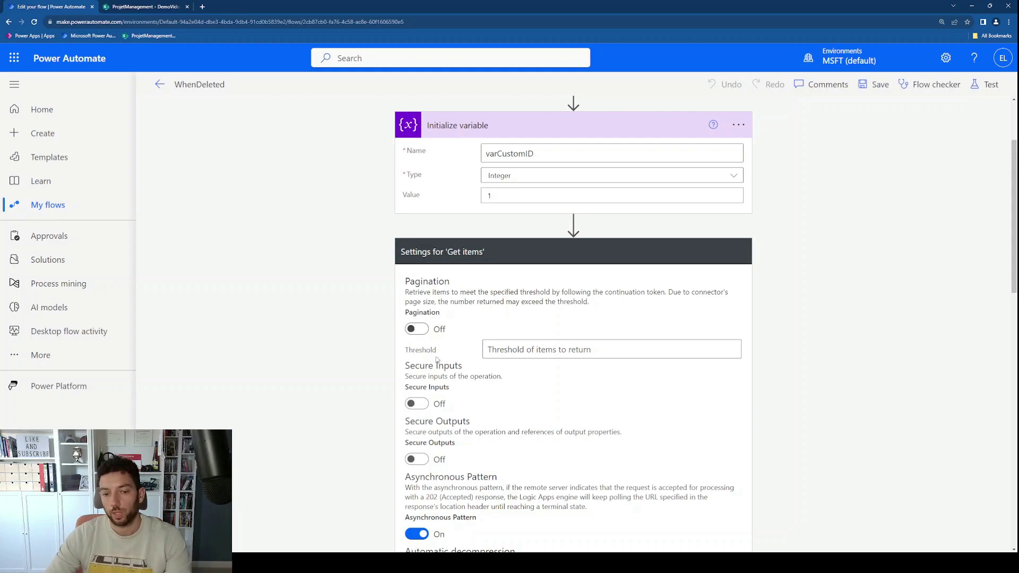
scroll(419, 318, down, 3)
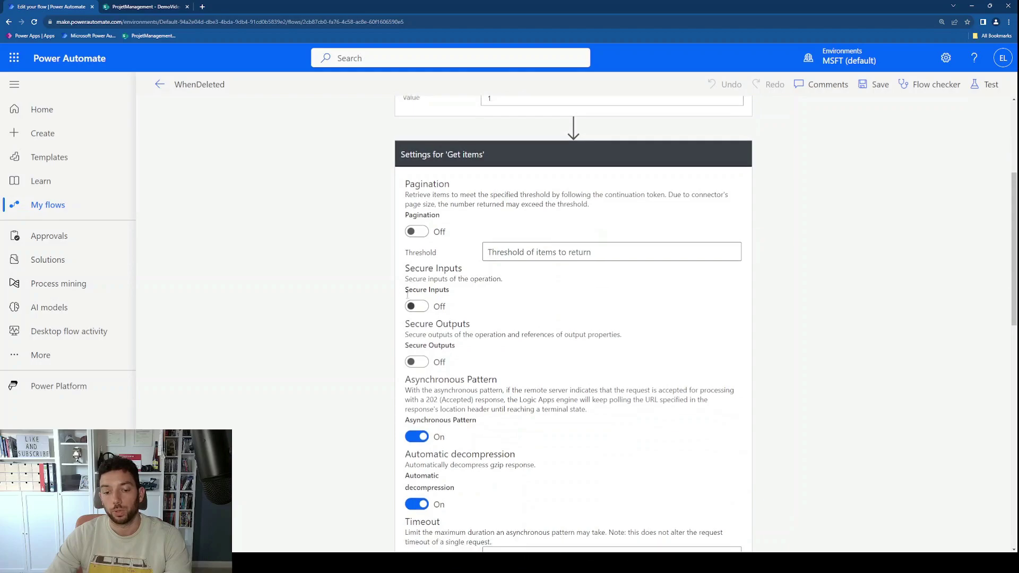
scroll(410, 300, down, 2)
click(614, 498)
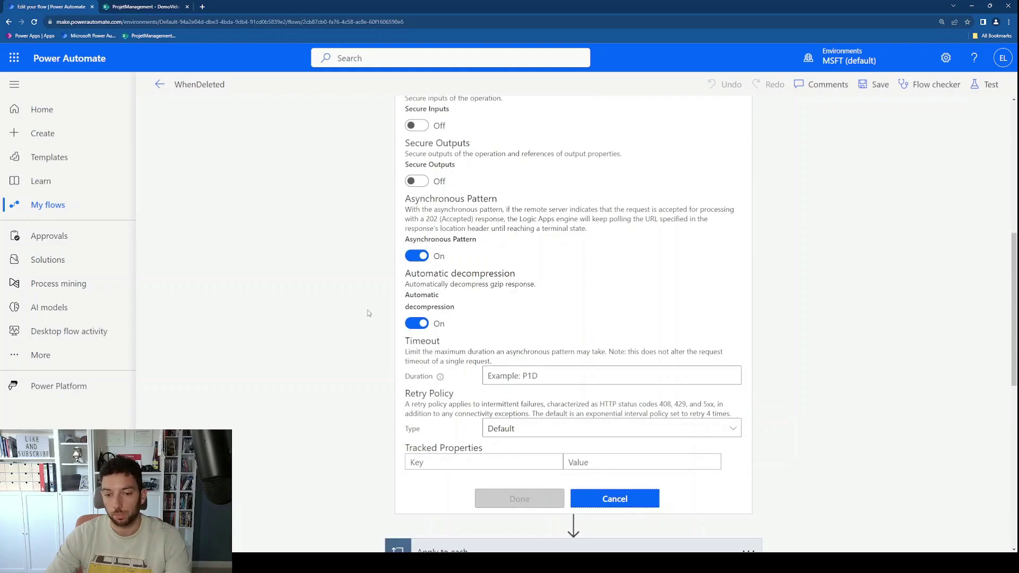
Step: Review the WhenDeleted flow from Get items through the Apply to each loop to Increment variable, with a brief check of the SharePoint list
scroll(370, 312, down, 3)
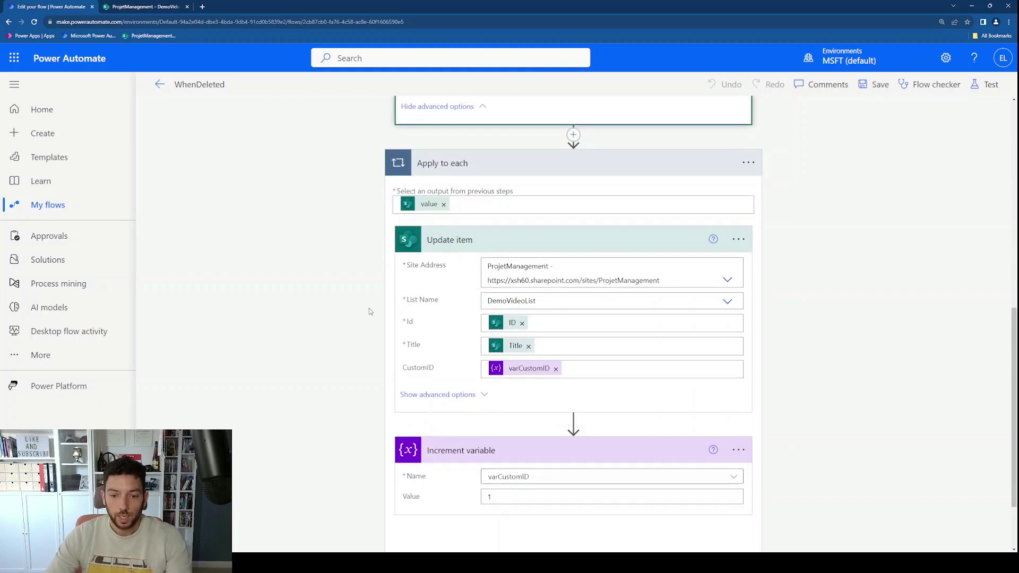
scroll(370, 311, up, 5)
scroll(371, 314, up, 4)
scroll(403, 290, down, 3)
scroll(481, 253, up, 1)
scroll(480, 254, down, 1)
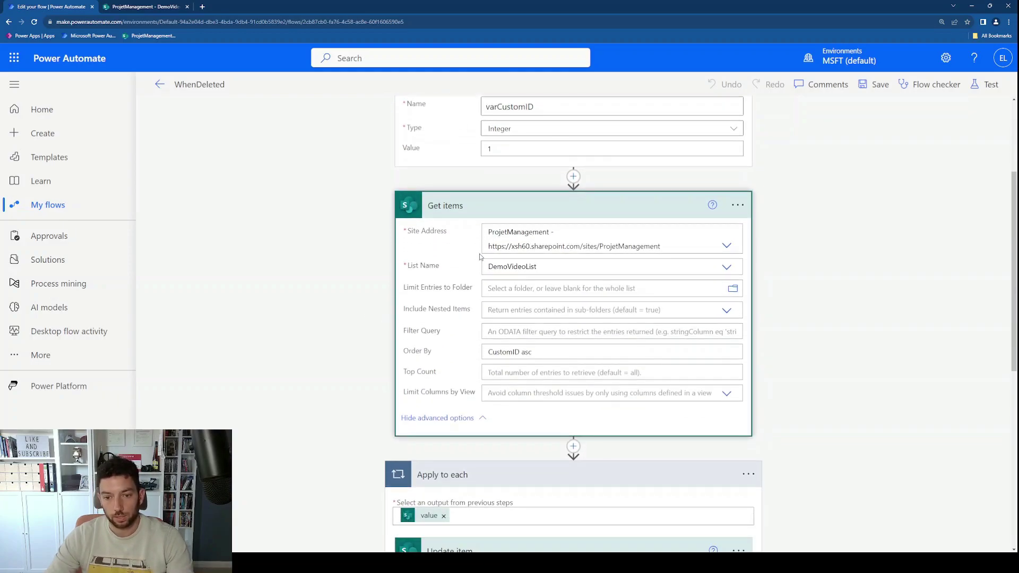
scroll(481, 256, down, 2)
scroll(480, 257, down, 4)
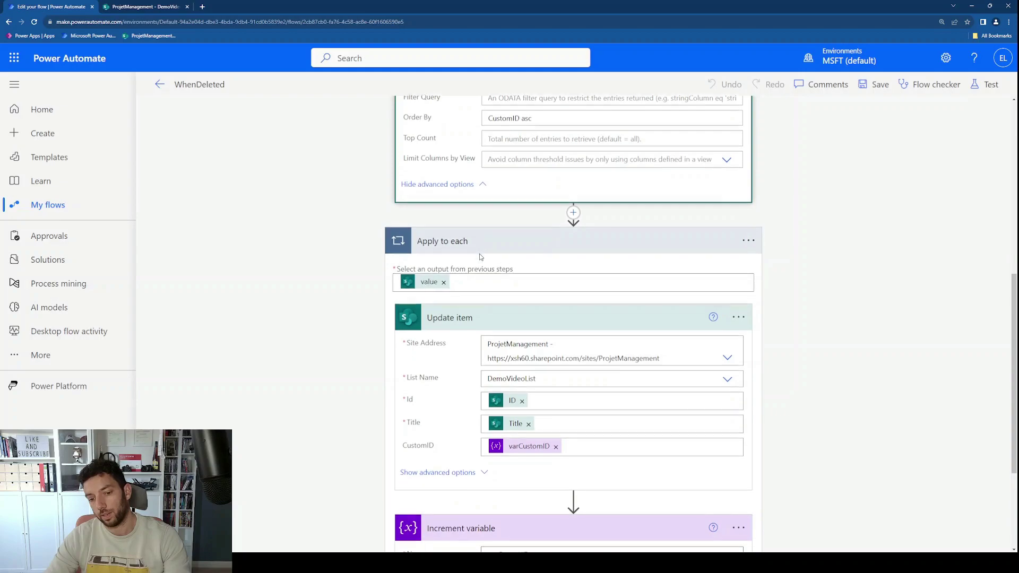
scroll(480, 257, down, 1)
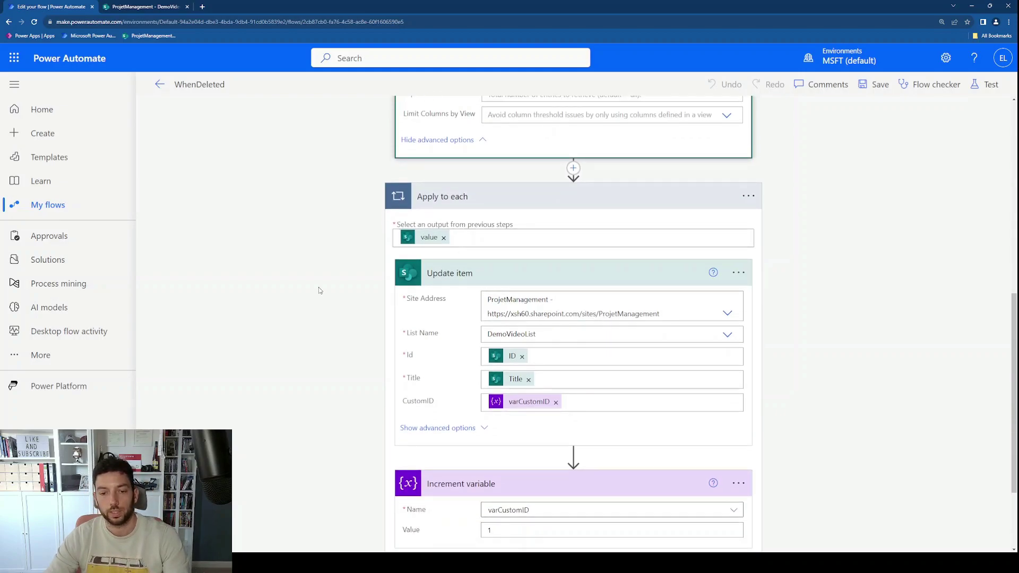
scroll(319, 291, down, 1)
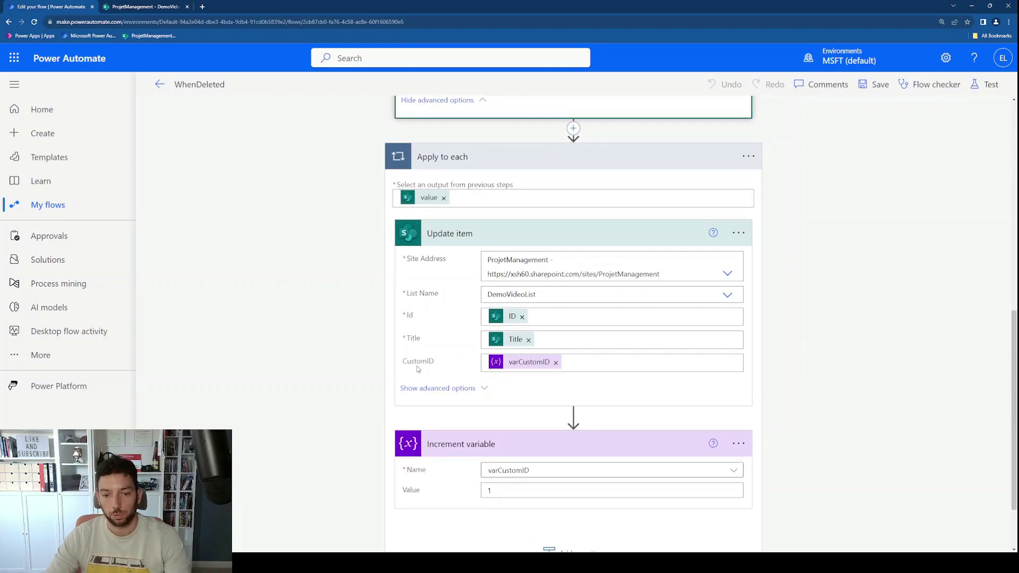
click(141, 7)
click(48, 3)
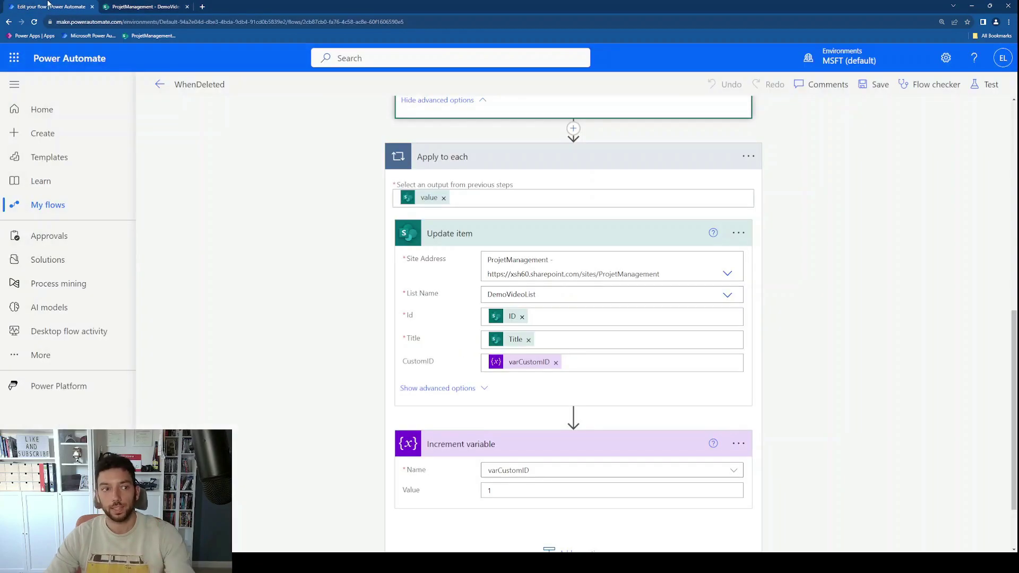
Step: Return to the flow list, open the WhenCreated flow for editing and show its Get items action with advanced options
click(160, 84)
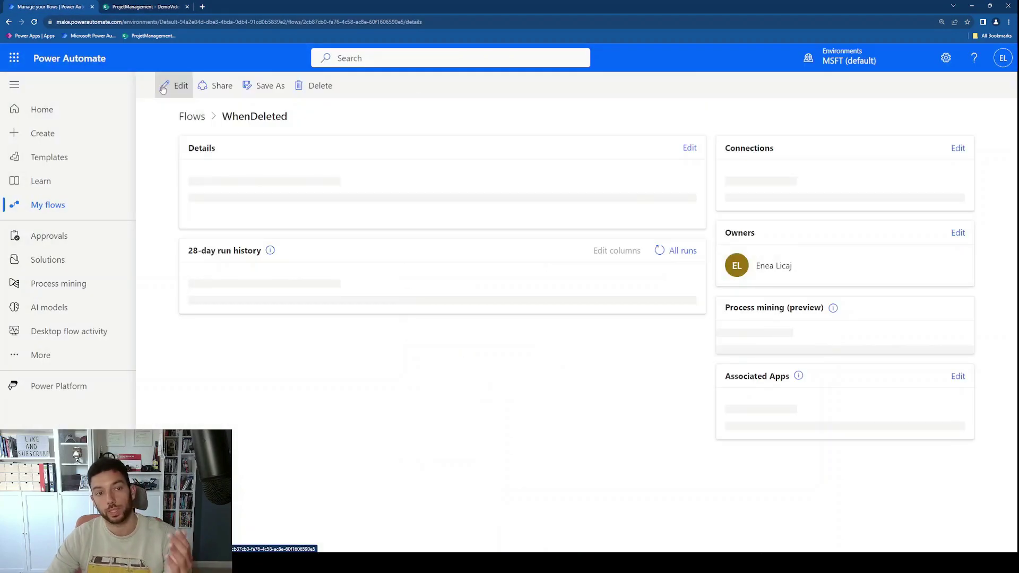
click(191, 116)
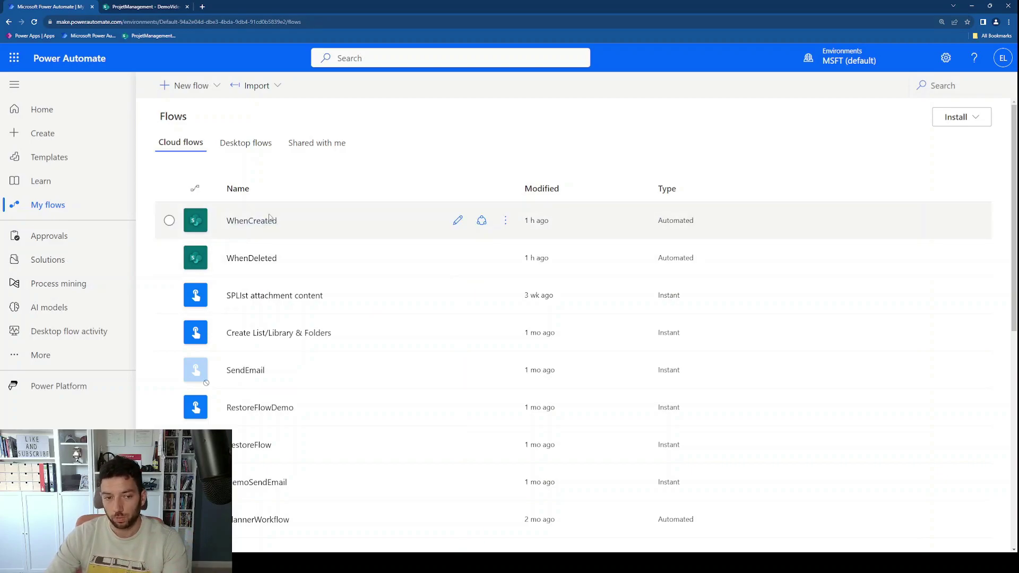
click(266, 221)
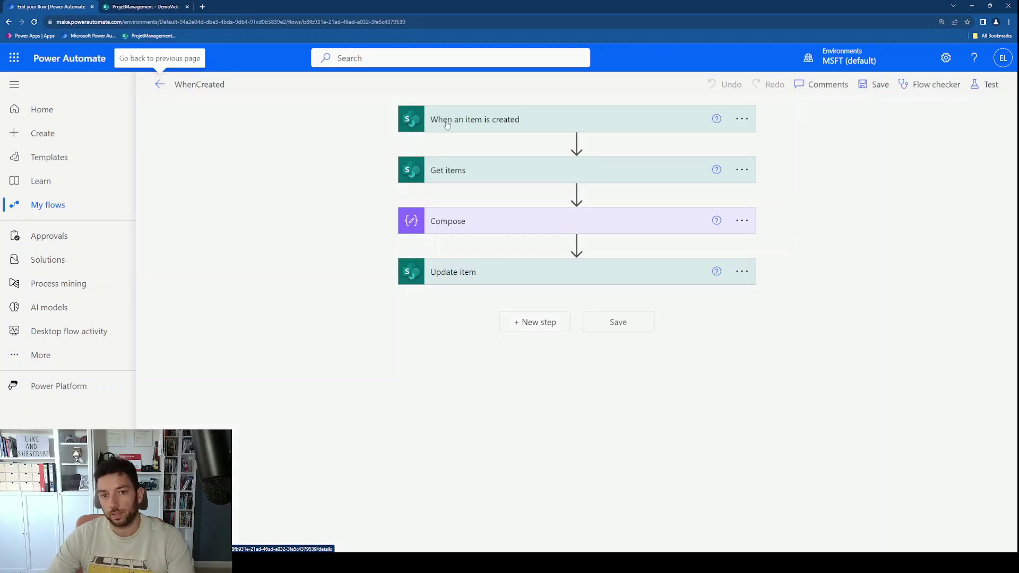
click(493, 176)
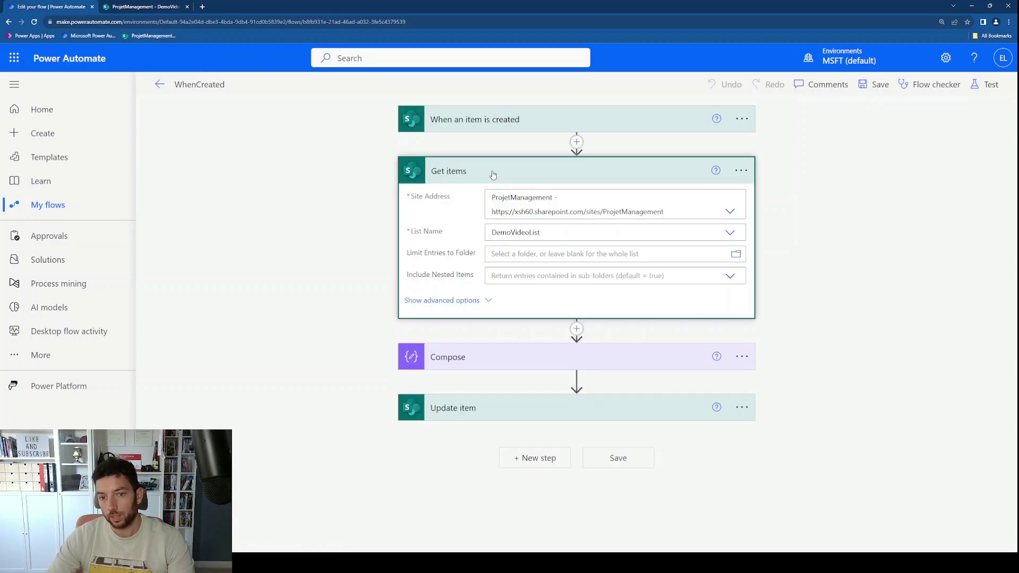
click(491, 300)
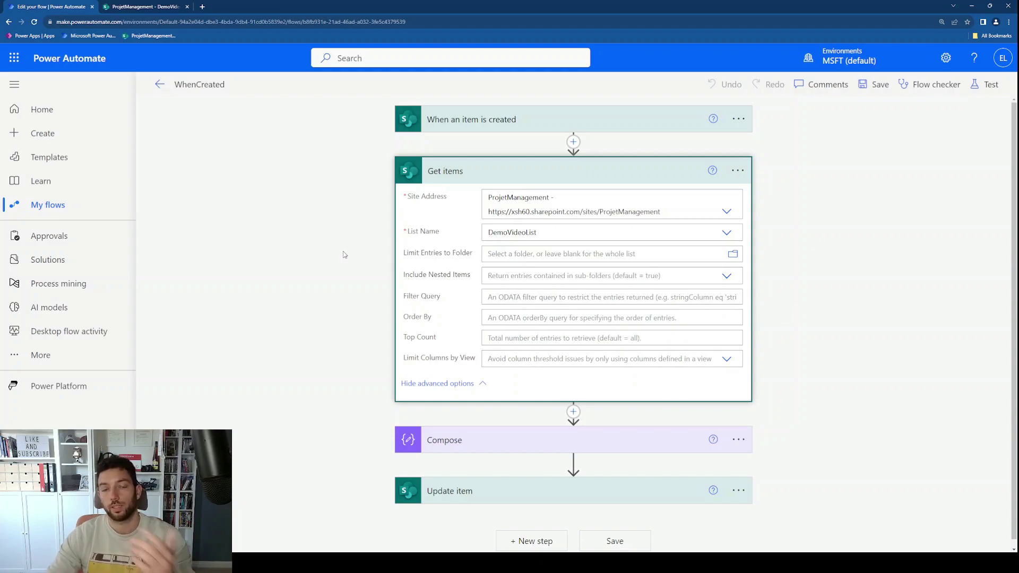
Step: Expand the Compose action in the WhenCreated flow and examine the length expression in its Inputs
click(486, 447)
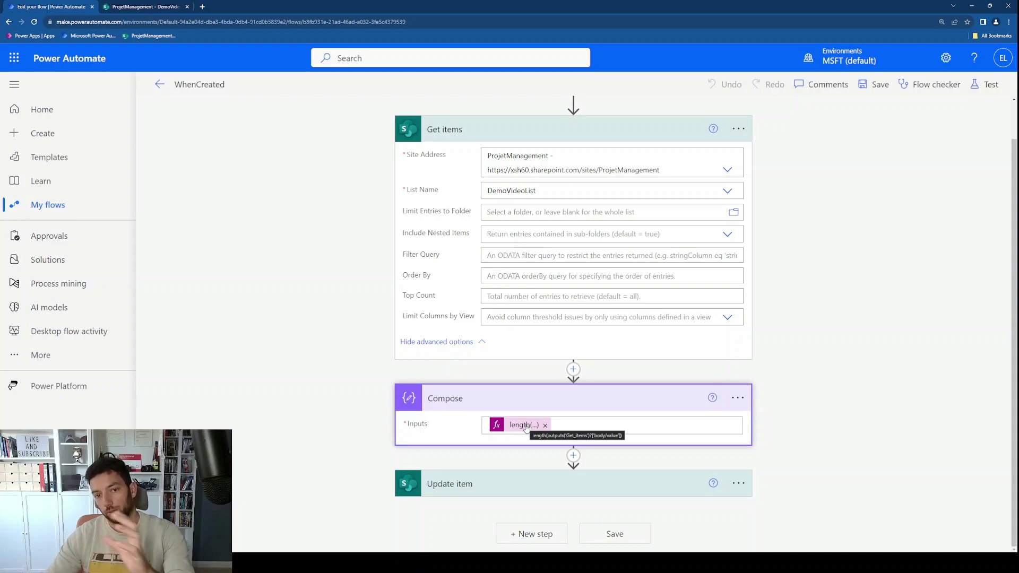
click(595, 424)
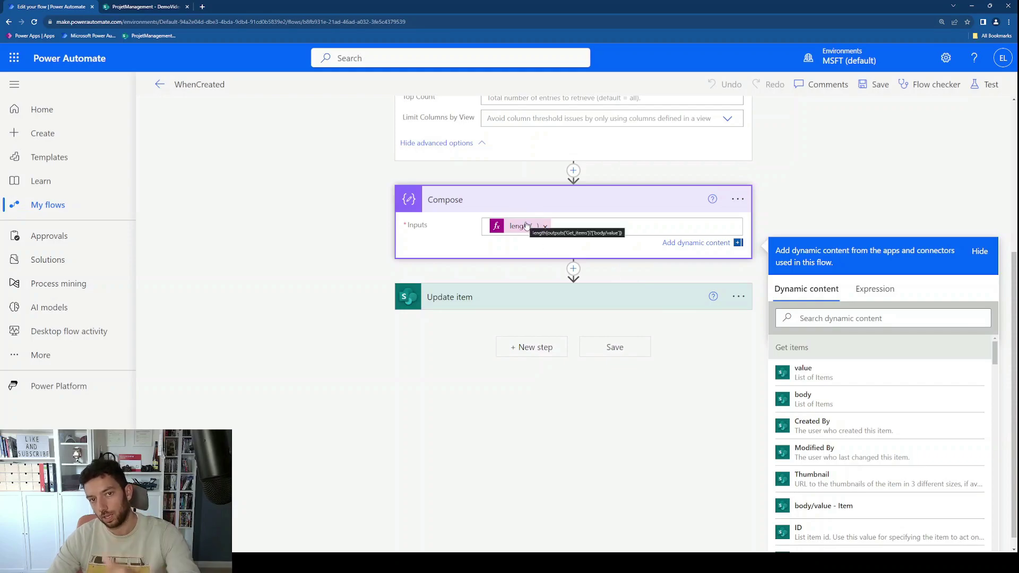
click(907, 164)
scroll(682, 338, up, 5)
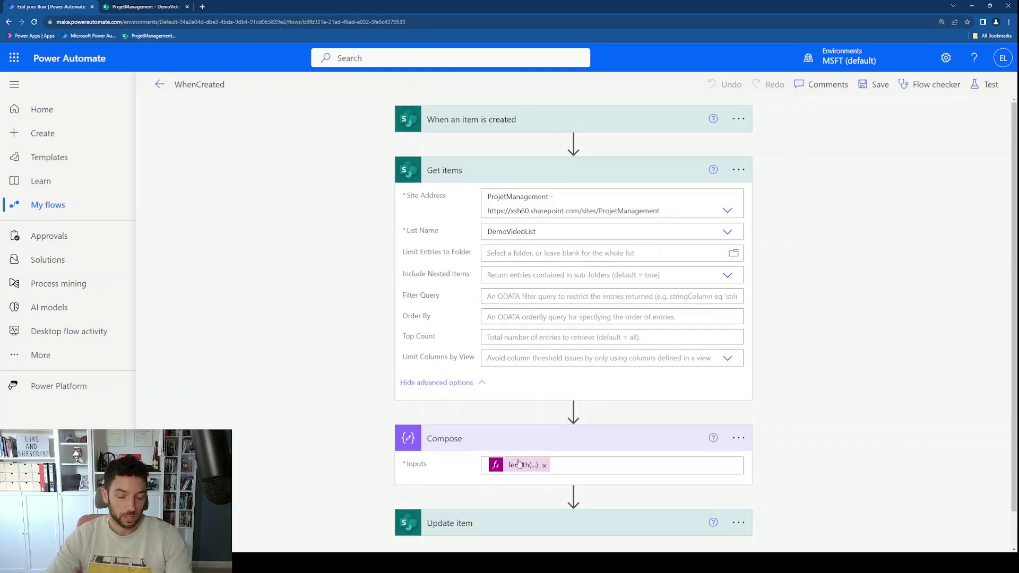
scroll(451, 464, down, 1)
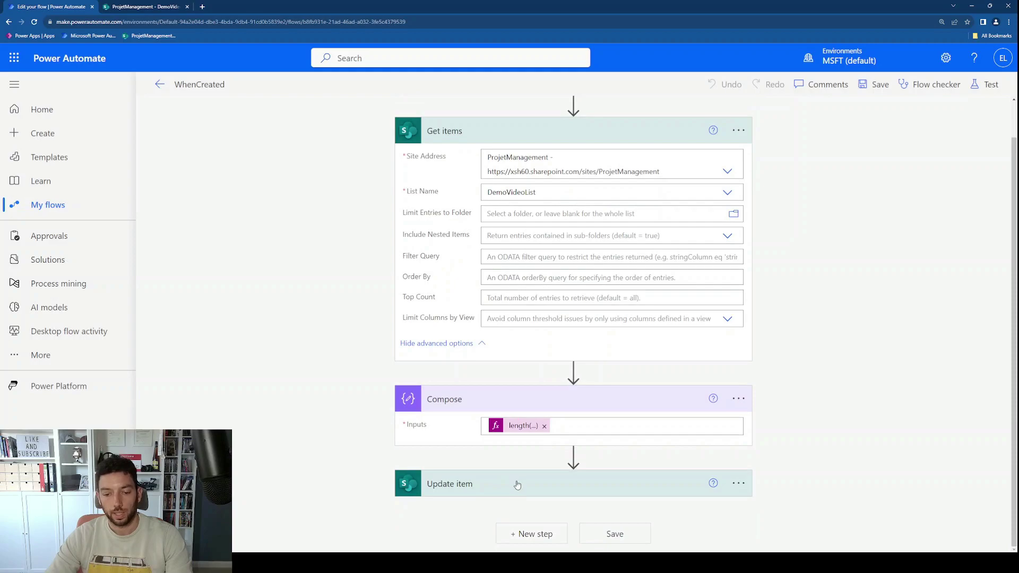
Step: Expand the Update item action and examine its Id, Title and CustomID mappings in relation to the trigger and Compose
click(512, 484)
scroll(432, 423, down, 2)
scroll(432, 423, down, 2)
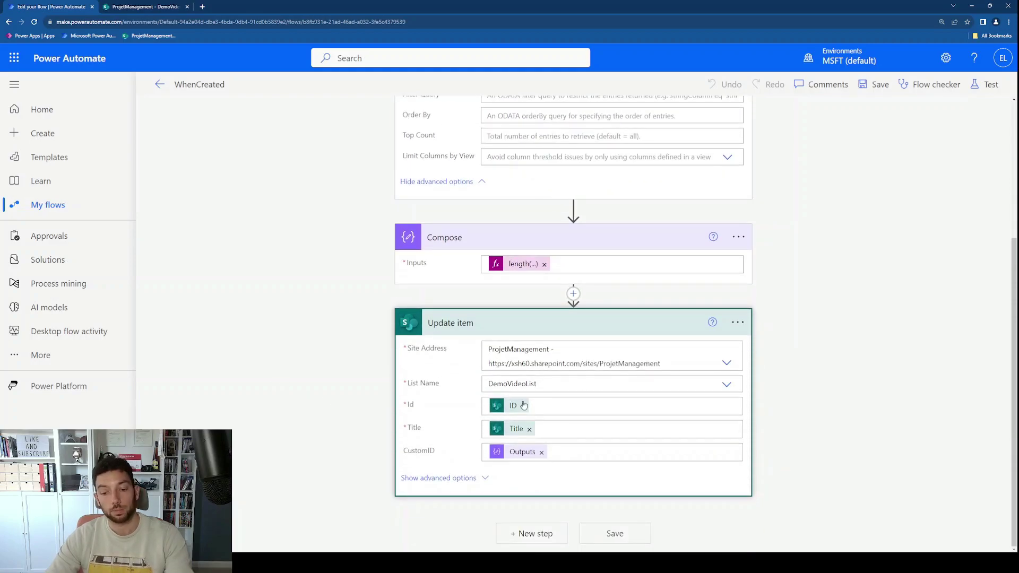
scroll(526, 405, up, 4)
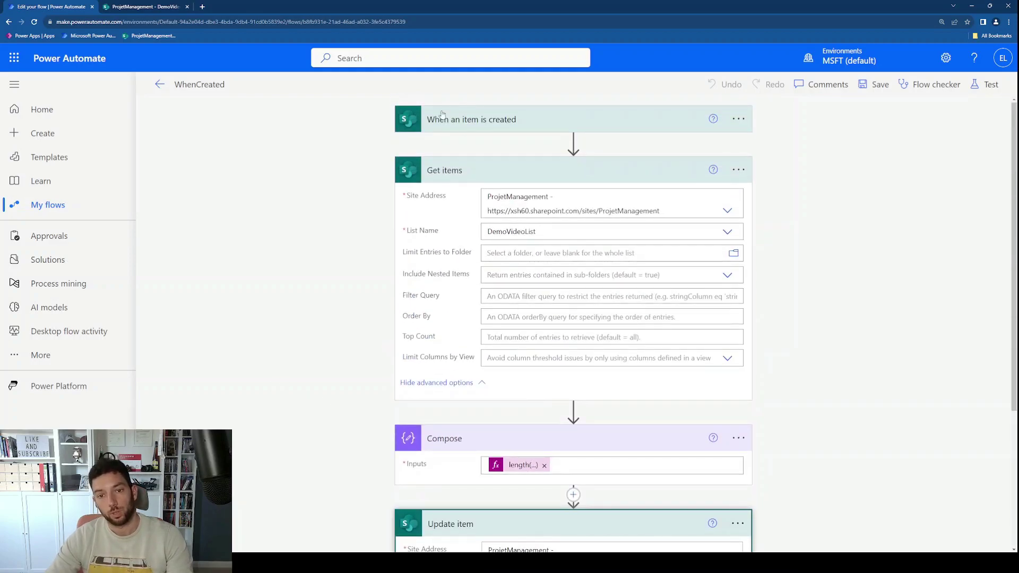
scroll(511, 345, down, 2)
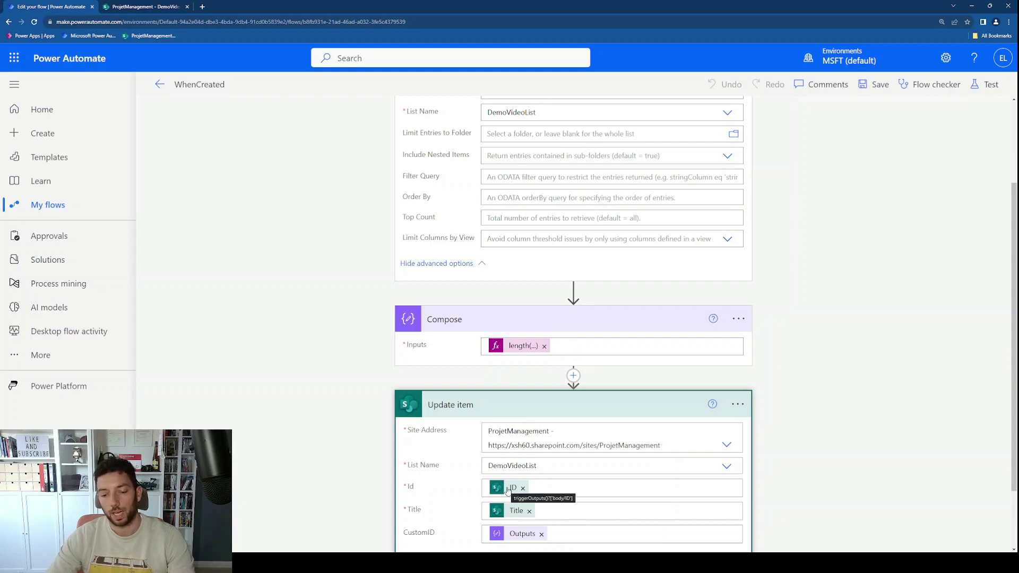
scroll(506, 489, down, 1)
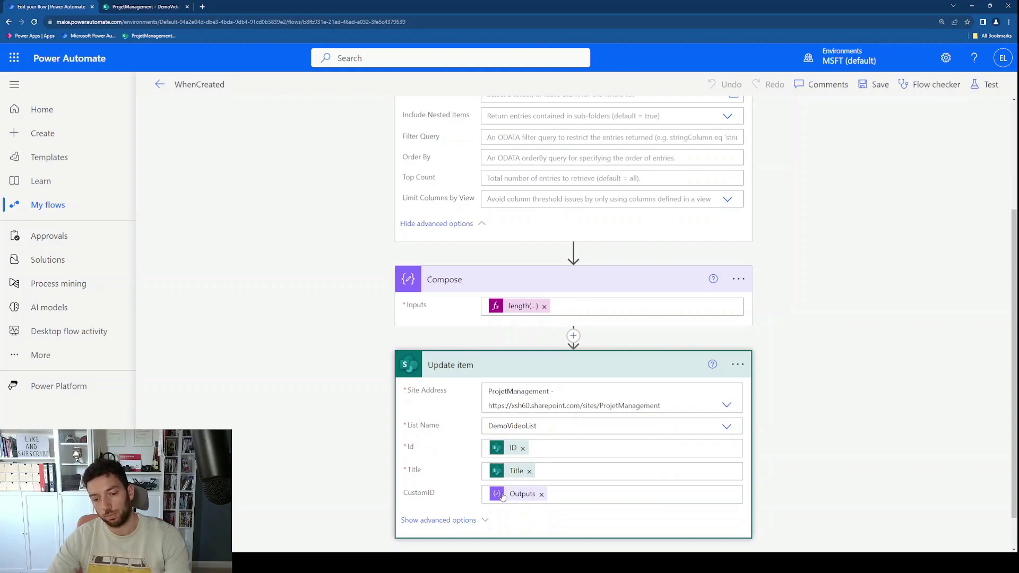
Step: Compare the CustomID and ID columns in the SharePoint DemoVideoList with the WhenCreated flow, ending on the list
click(151, 7)
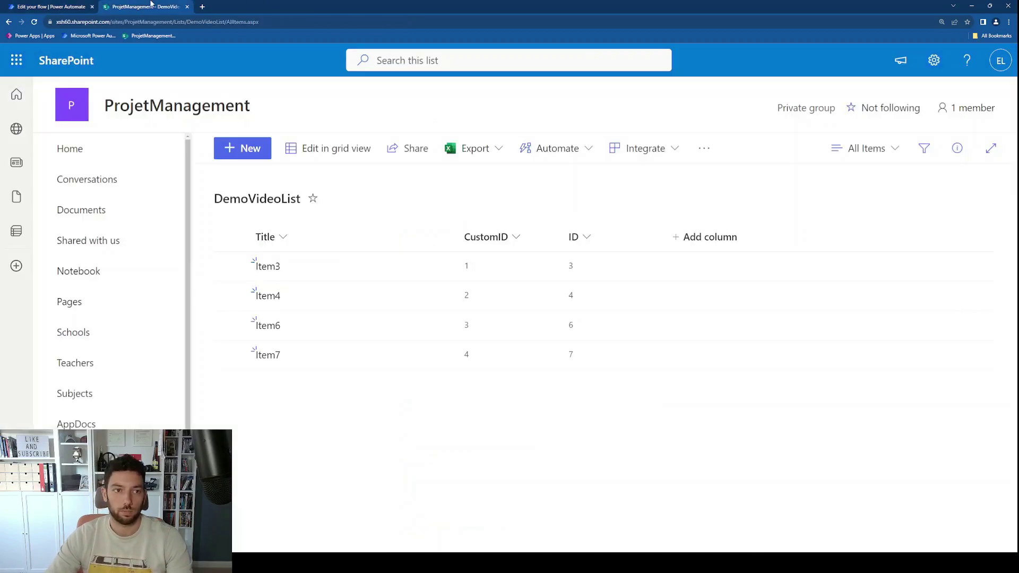
click(77, 7)
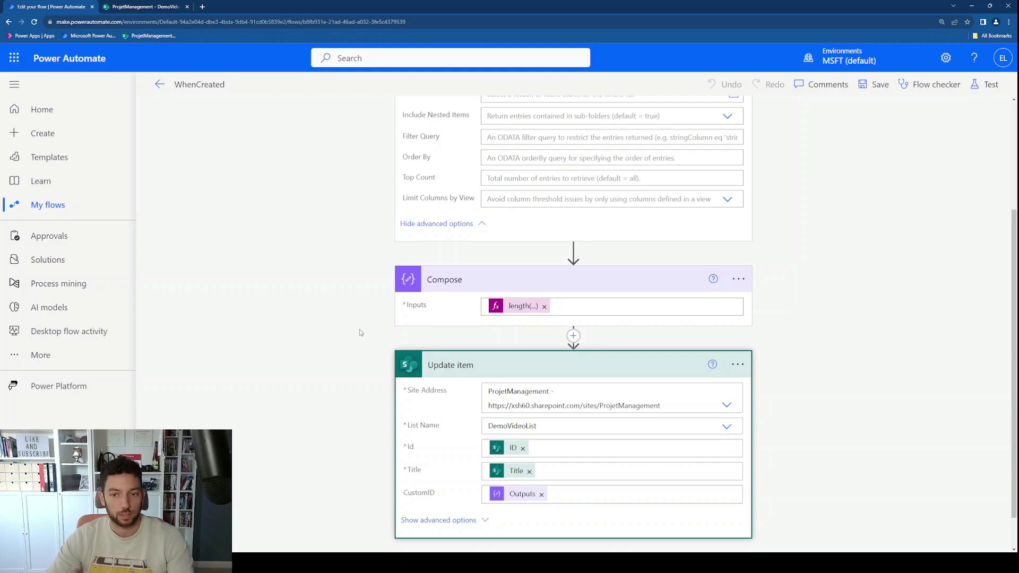
scroll(359, 333, down, 1)
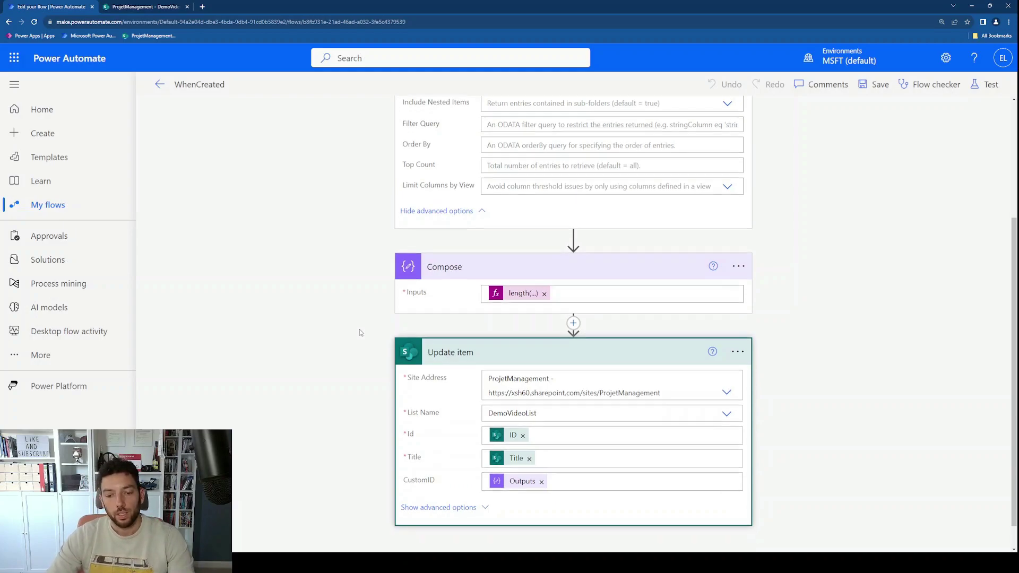
scroll(359, 333, up, 4)
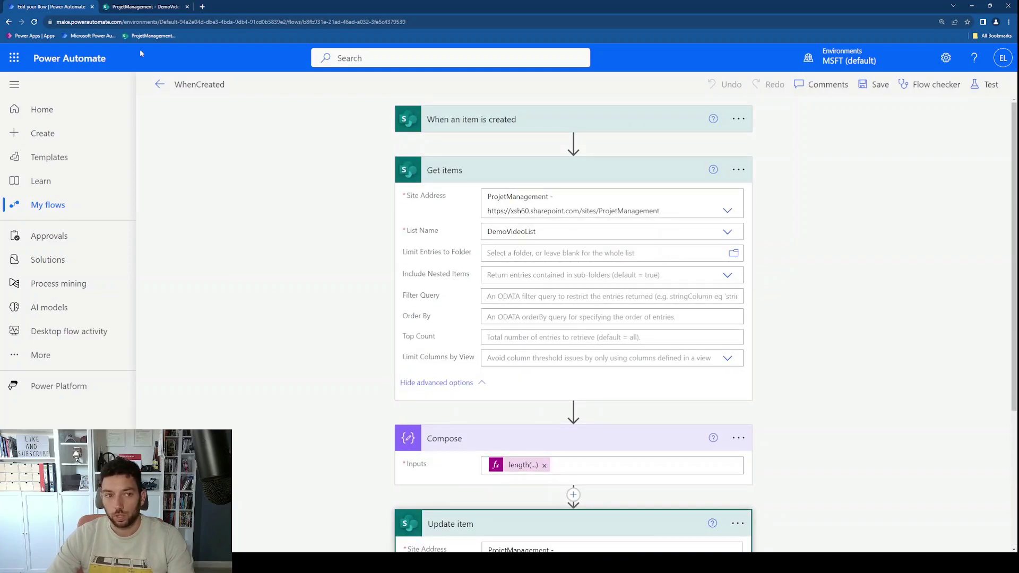
click(143, 6)
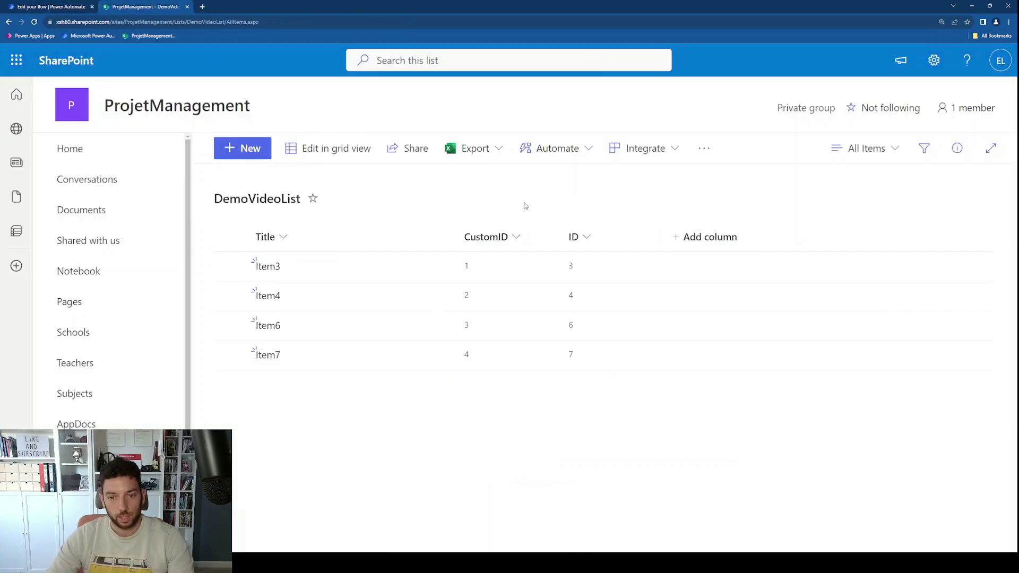